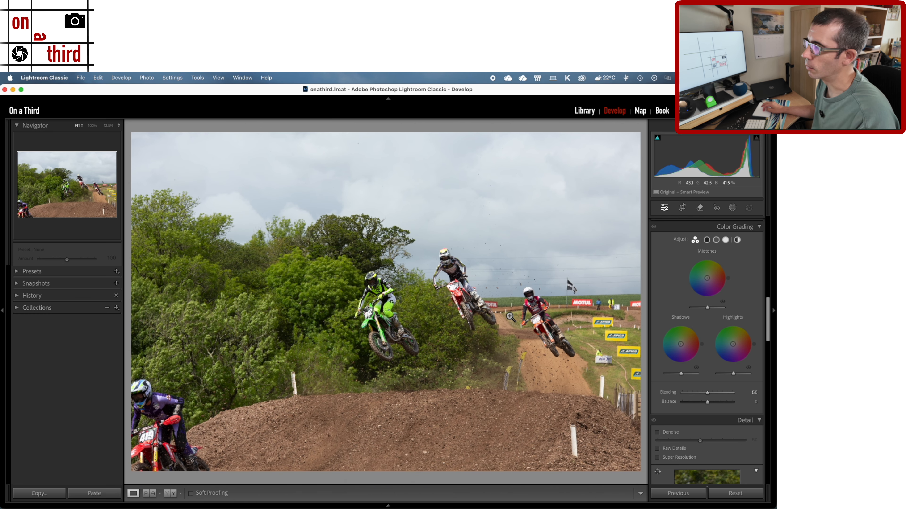
- Inspect the motocross photo close up, looking across the riders and the background
left_click(529, 273)
left_click_drag(427, 289, 379, 265)
left_click_drag(480, 283, 51, 291)
left_click_drag(291, 292, 542, 310)
left_click_drag(259, 302, 404, 295)
left_click(478, 324)
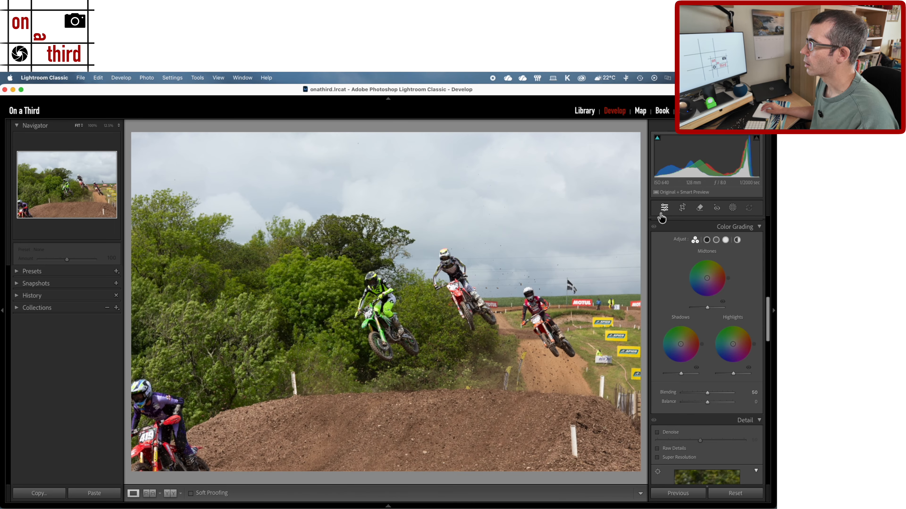
- Enable chromatic aberration removal and profile corrections in the photo's lens corrections
scroll(696, 307, "down", 10)
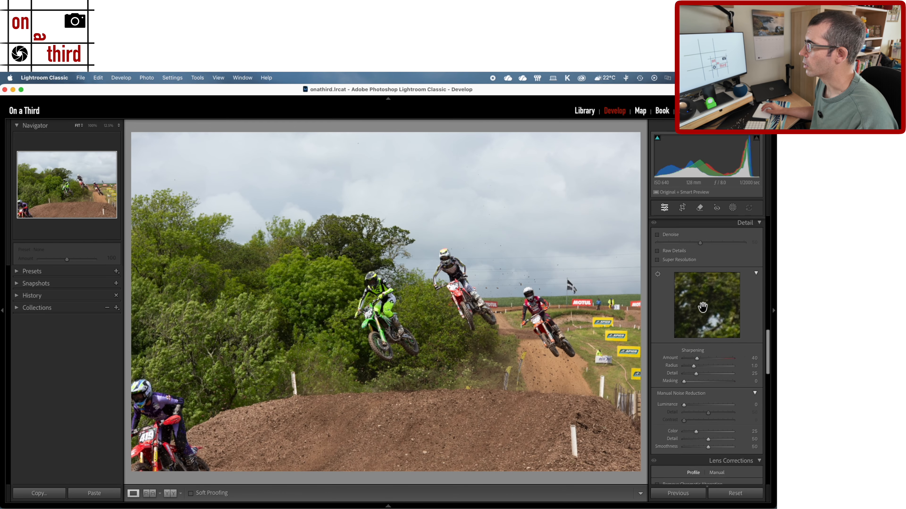
left_click(673, 333)
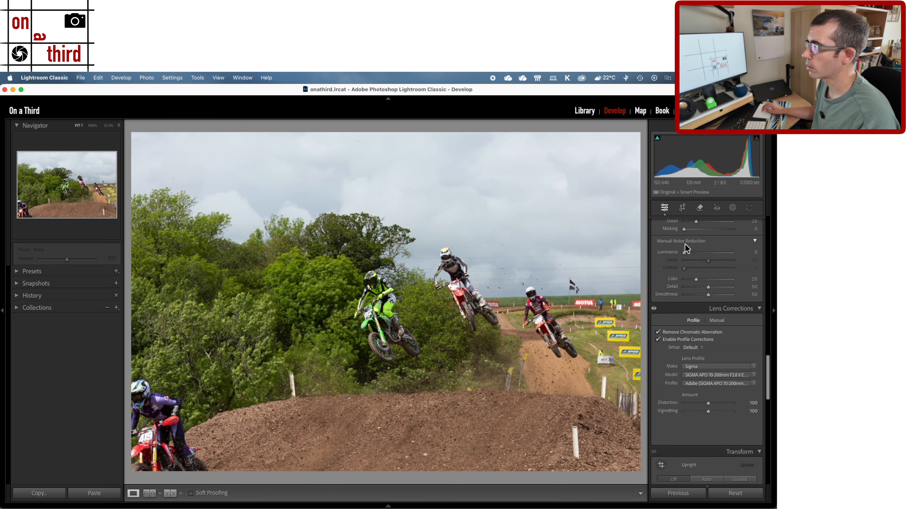
- Crop the photo in its original aspect ratio around the three airborne riders, leaving out the purple rider in the corner
left_click(682, 208)
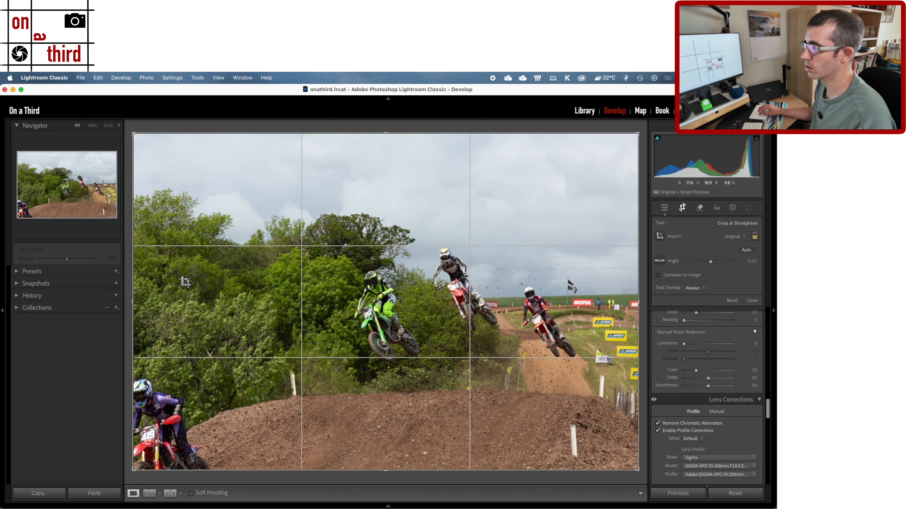
left_click_drag(134, 286, 207, 282)
left_click_drag(448, 365, 449, 345)
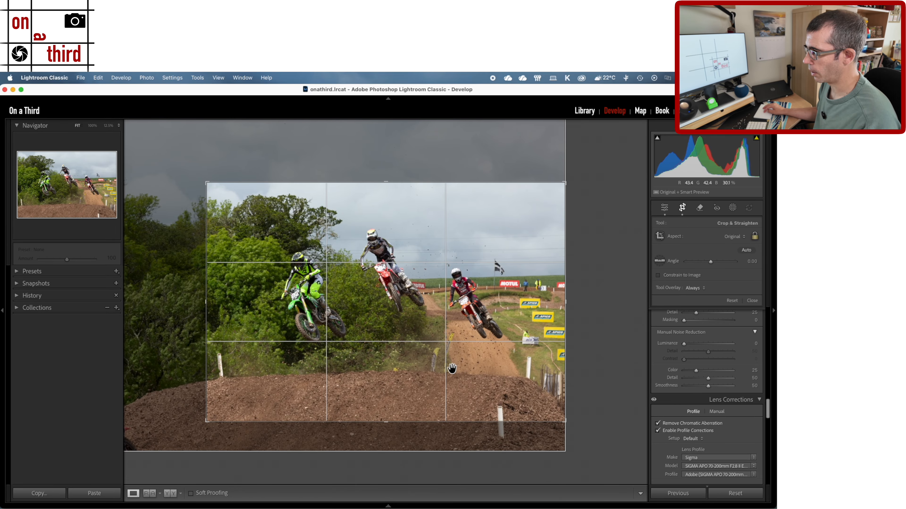
left_click_drag(447, 375, 393, 376)
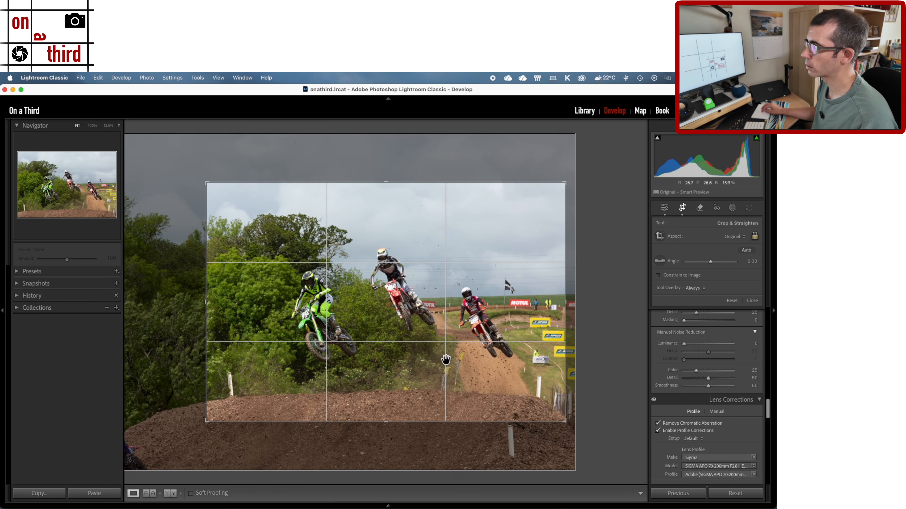
- Try the 16 x 10 crop ratio, and settle on 16 x 9
left_click(726, 237)
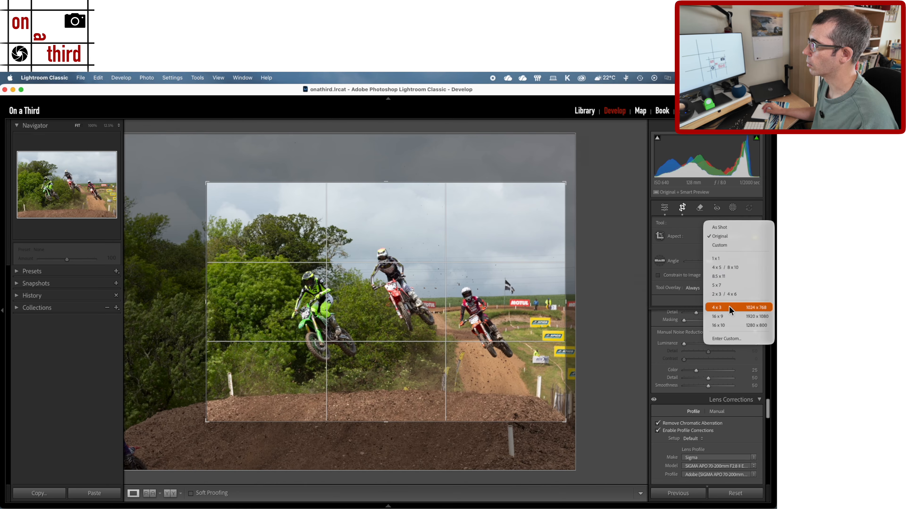
left_click(727, 326)
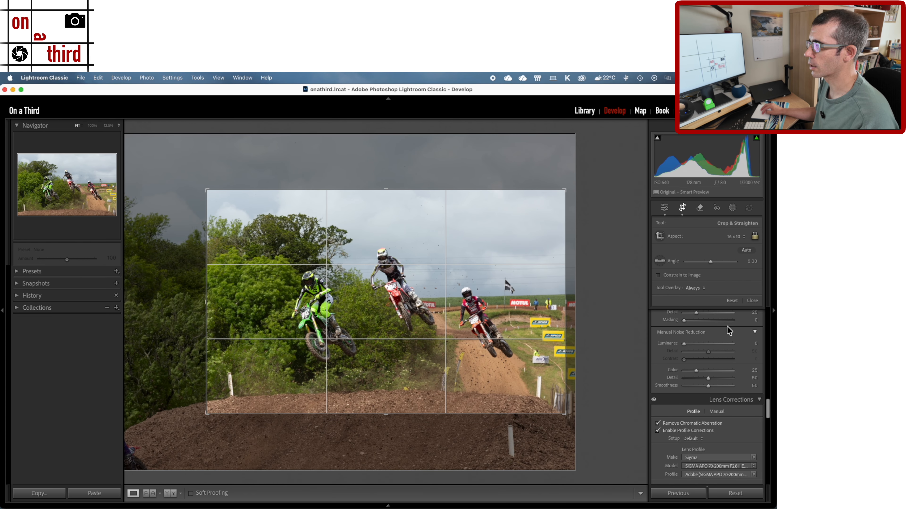
left_click(733, 238)
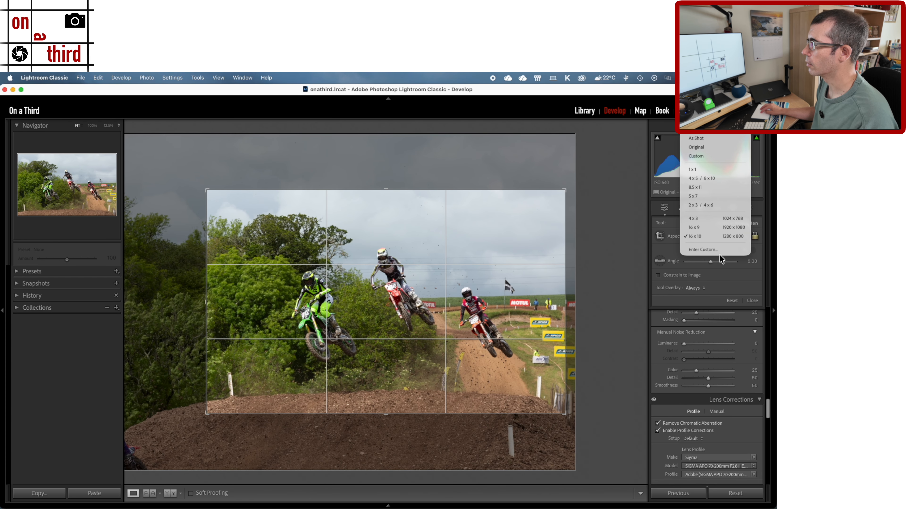
left_click(691, 227)
- Enlarge and reposition the widescreen crop around the three riders, and apply it
left_click_drag(449, 264, 459, 247)
left_click_drag(565, 202, 577, 197)
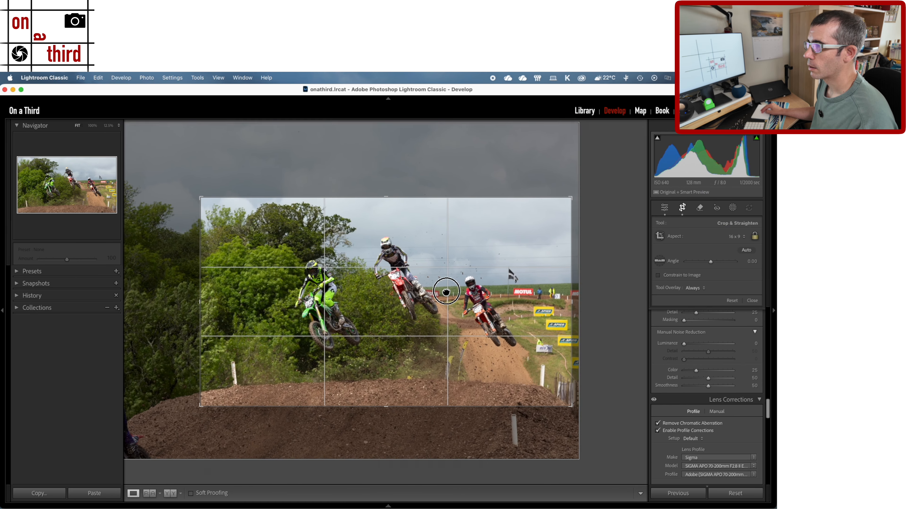
left_click_drag(572, 408, 576, 410)
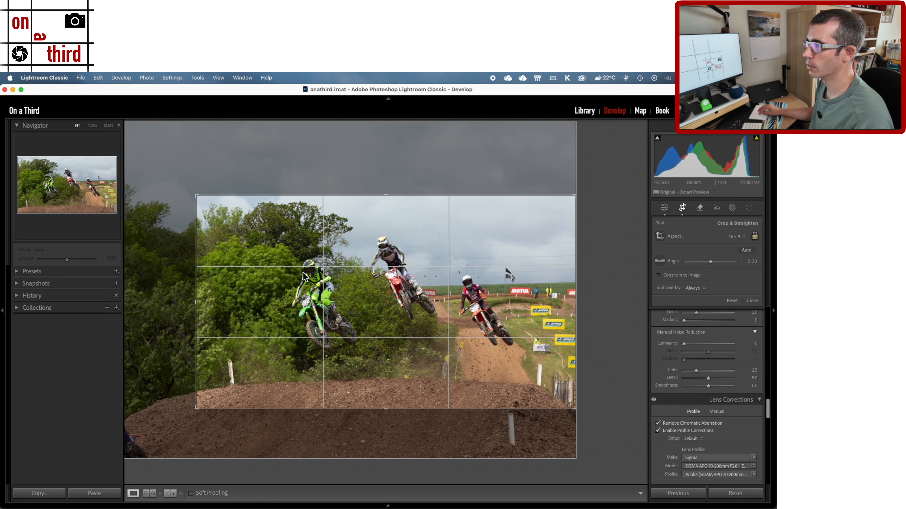
mouse_move(324, 220)
left_mouse_down()
mouse_move(324, 210)
mouse_move(326, 225)
left_mouse_up()
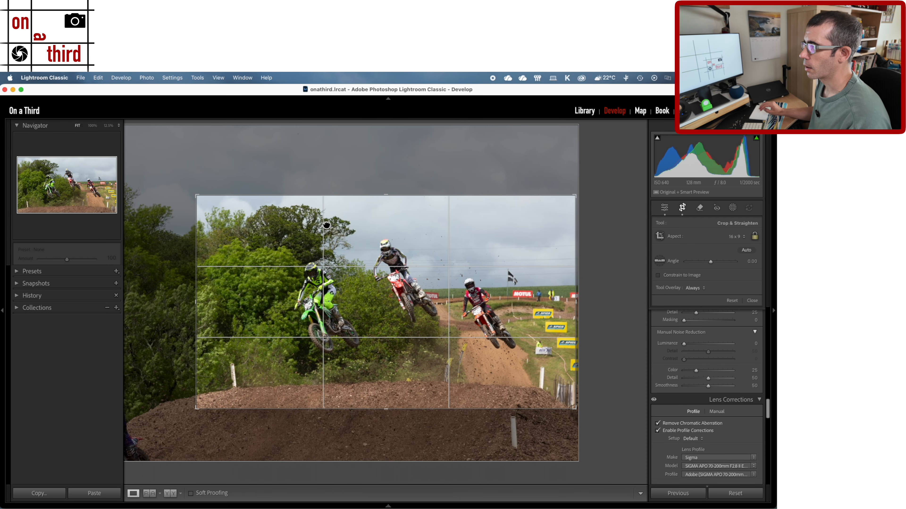
key("Return")
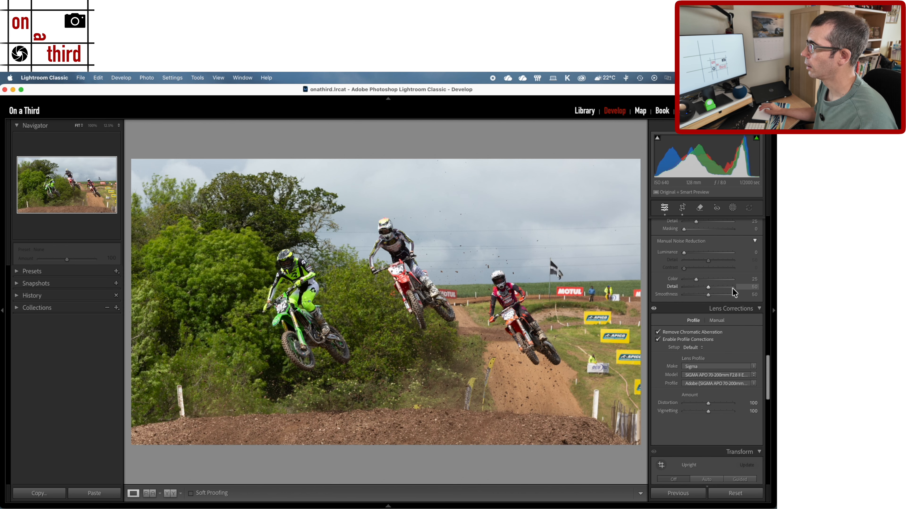
- Set the photo's Highlights to −25 and Shadows to +44
scroll(734, 292, "up", 8)
scroll(732, 288, "up", 10)
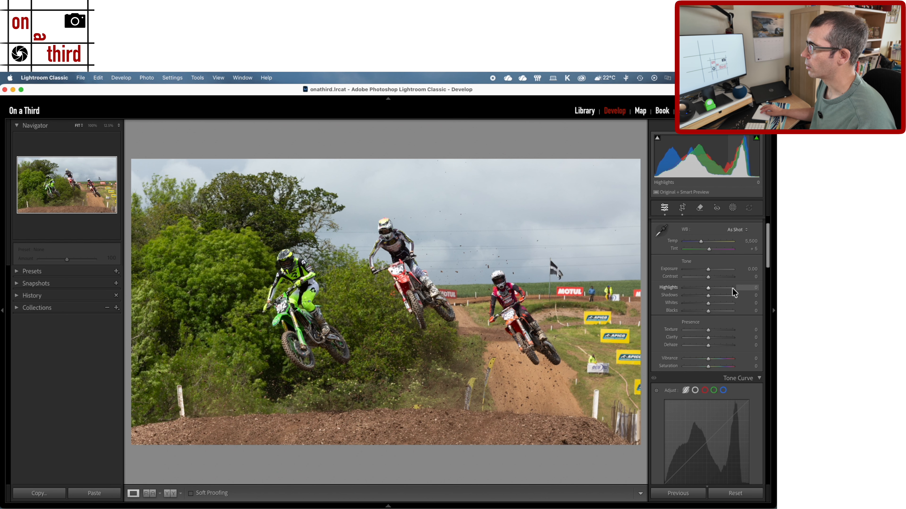
scroll(711, 296, "up", 3)
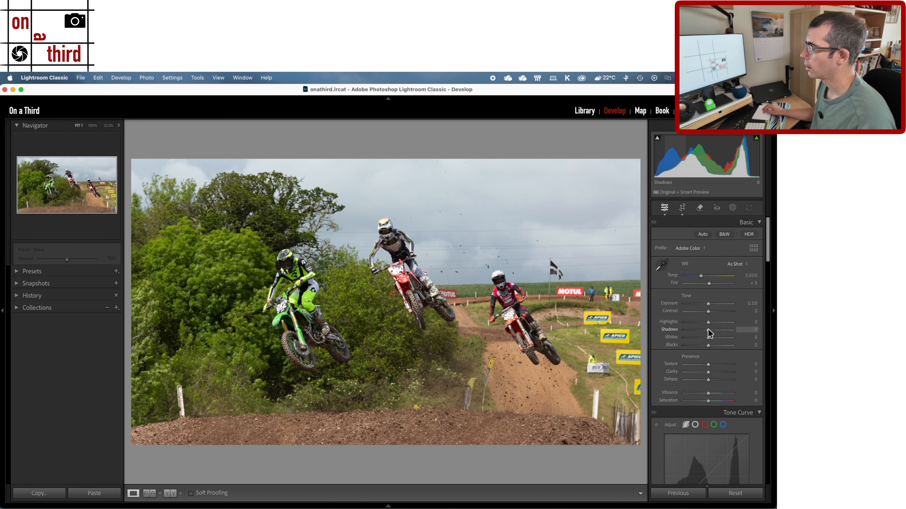
left_click_drag(707, 323, 706, 324)
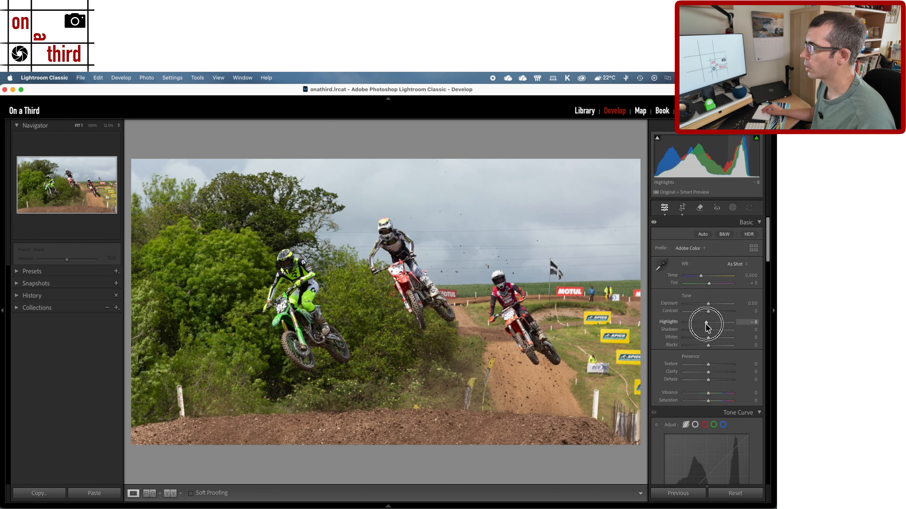
left_click_drag(706, 322, 715, 331)
- Check the foliage and ground detail at 100%, and set Texture to +26 and Clarity to +11
scroll(698, 367, "down", 2)
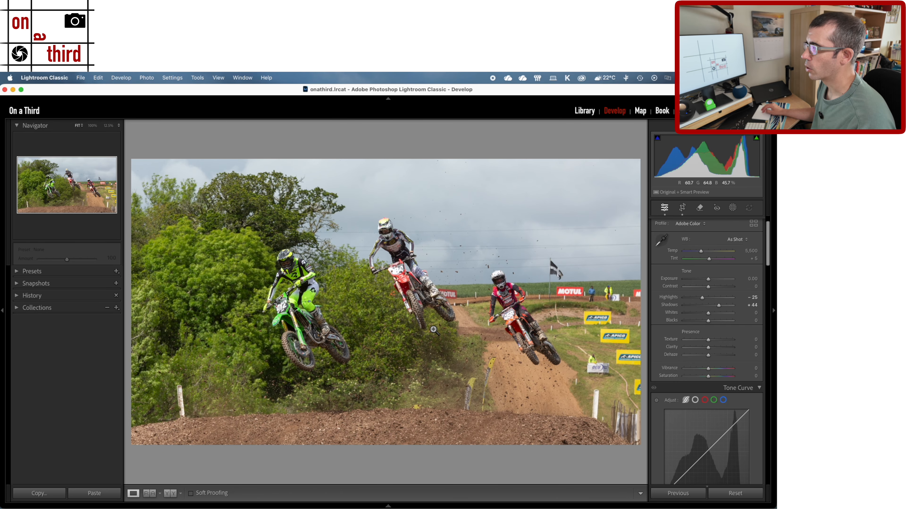
left_click(386, 404)
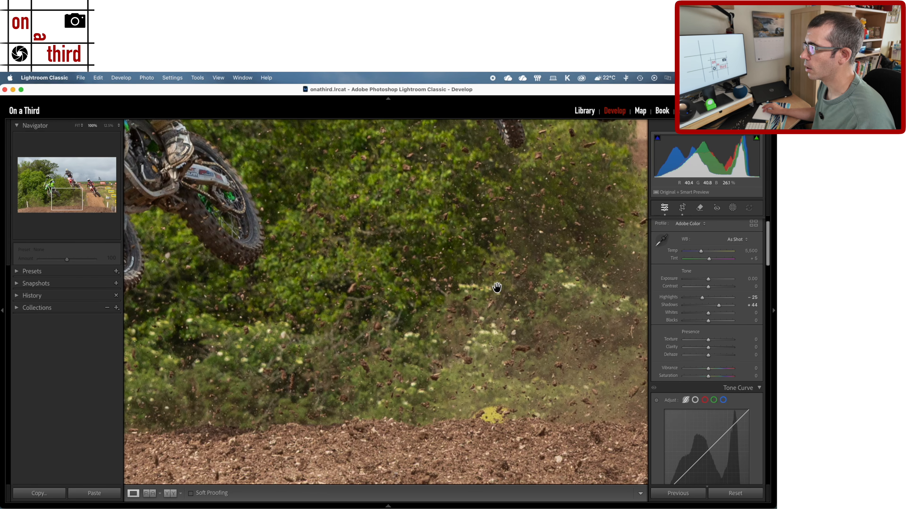
left_click(505, 288)
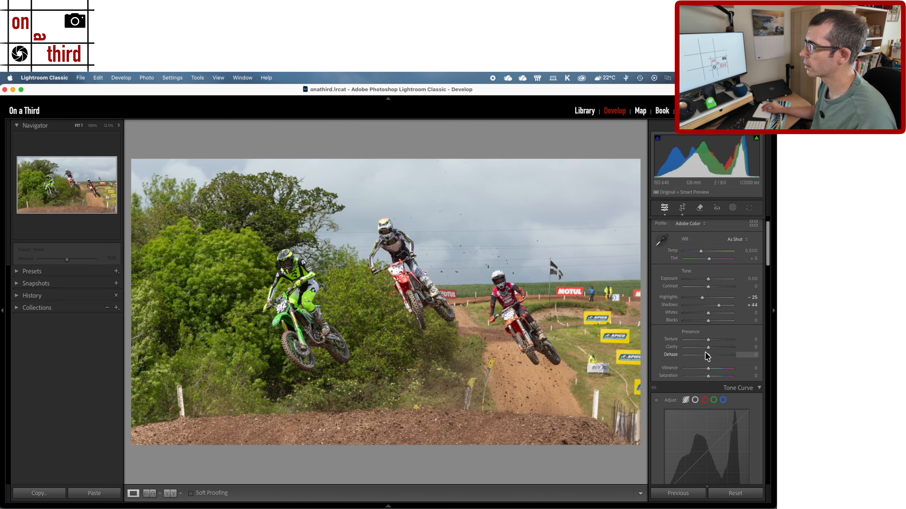
left_click_drag(712, 339, 711, 347)
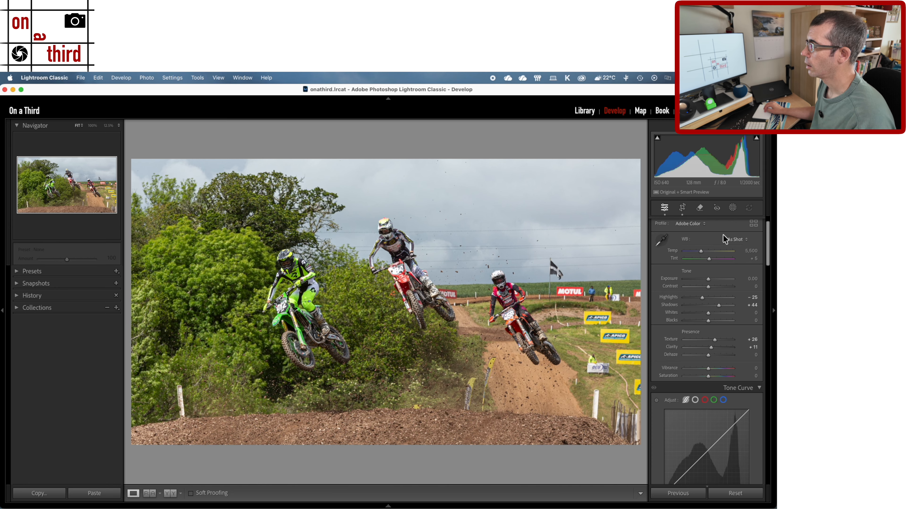
- Create a Sky mask, hide its overlay, and lower its Exposure to about −0.46
scroll(722, 250, "down", 2)
left_click(733, 208)
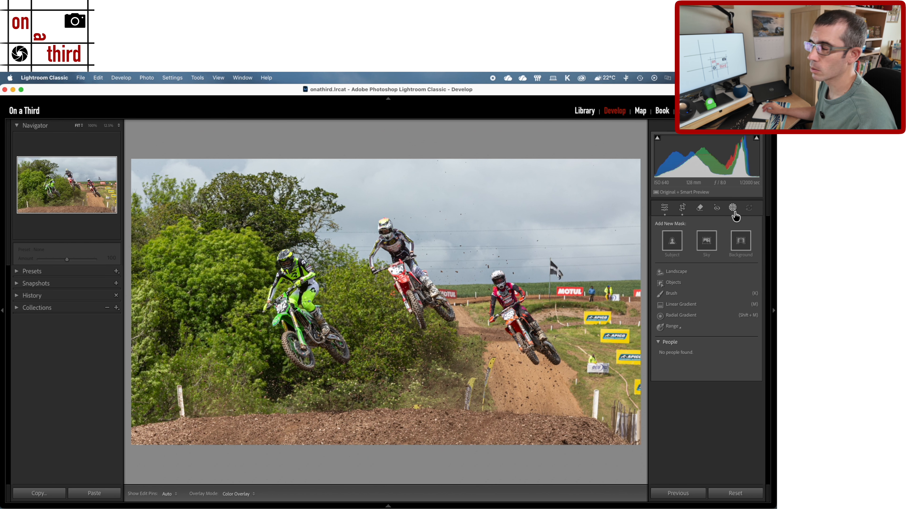
left_click(706, 242)
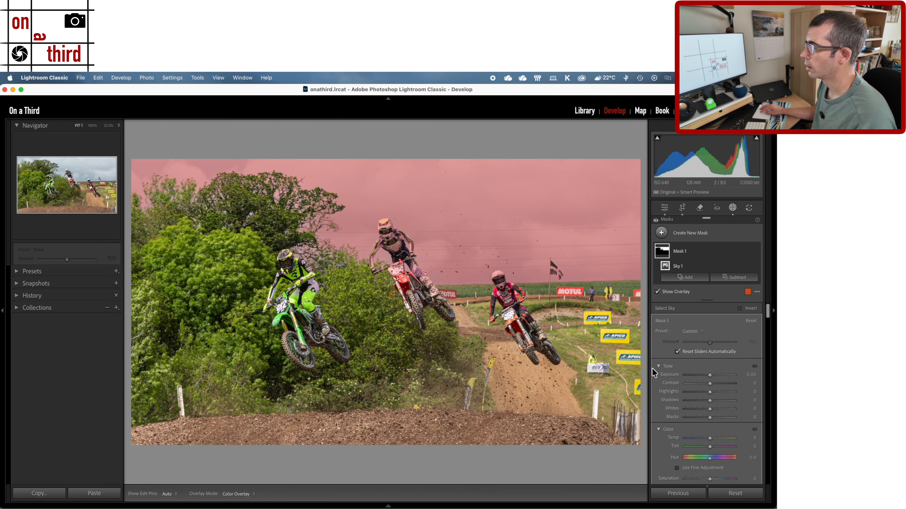
key("o")
left_click_drag(711, 375, 707, 375)
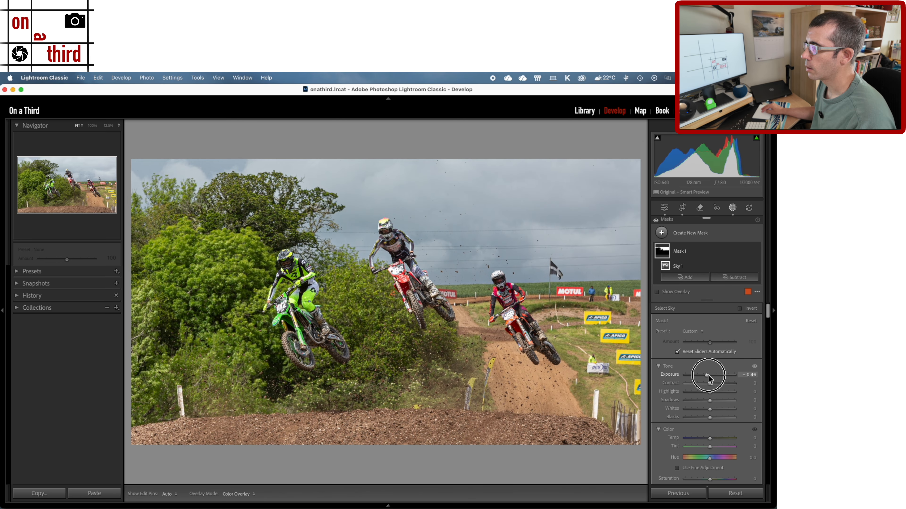
- Set the sky mask's Clarity to 16 and Dehaze to 4, and return to the global edits
scroll(708, 390, "down", 4)
scroll(708, 390, "down", 10)
scroll(710, 434, "down", 8)
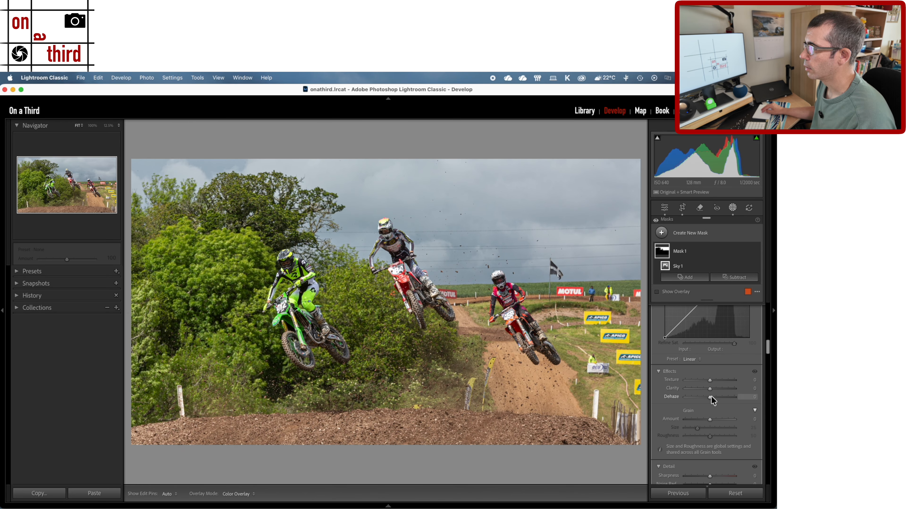
left_click_drag(708, 396, 714, 389)
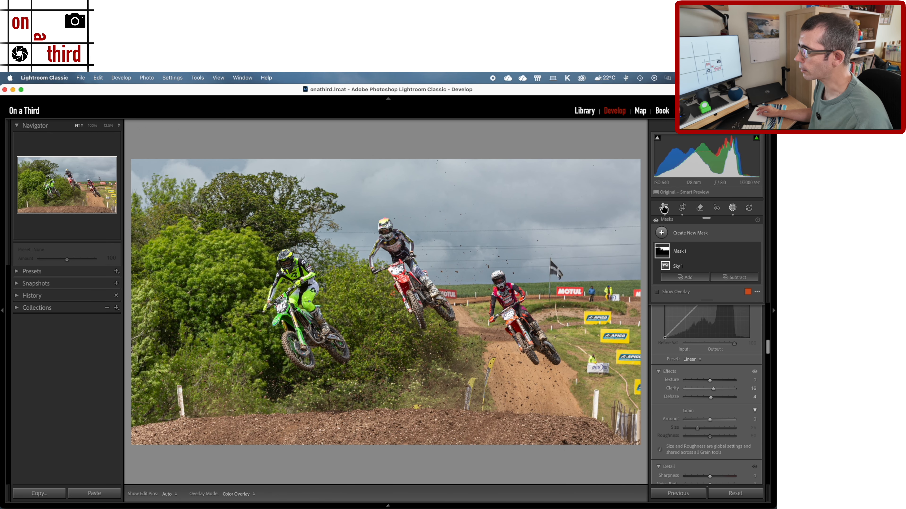
left_click(663, 207)
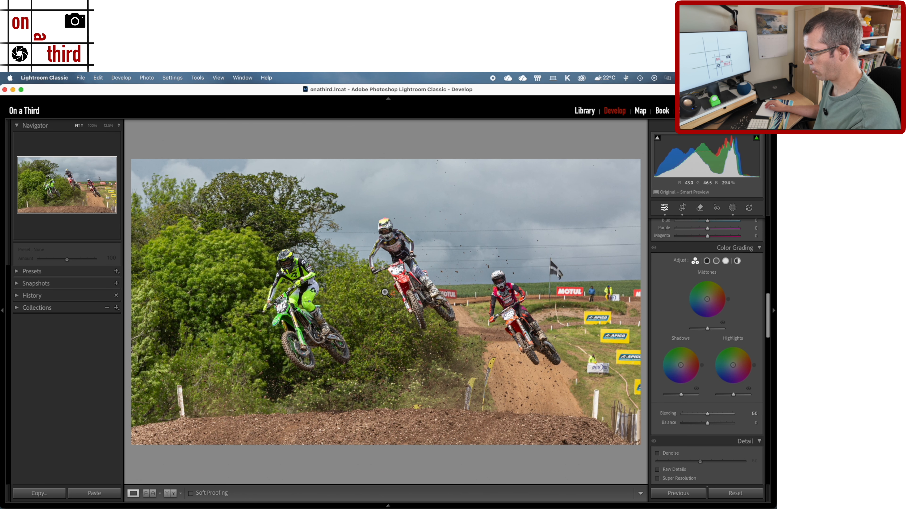
- Compare the edited photo with its unedited version
key("backslash")
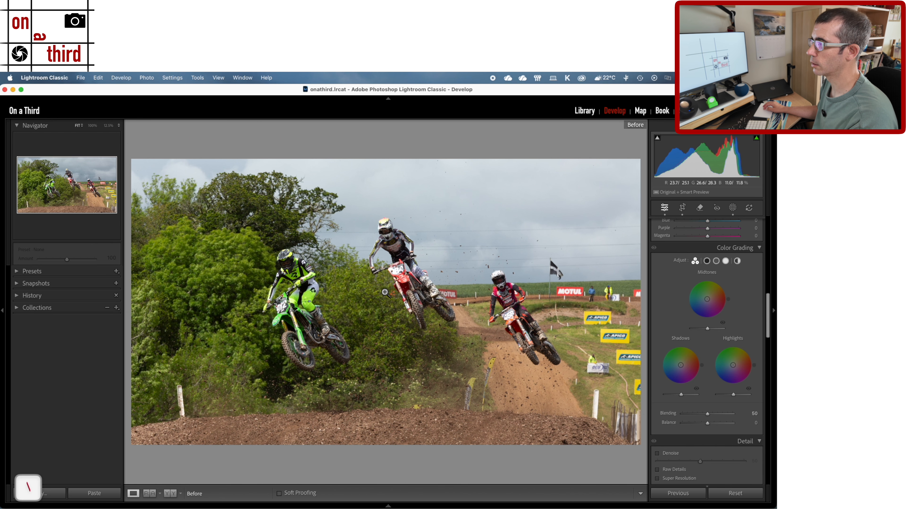
key("backslash")
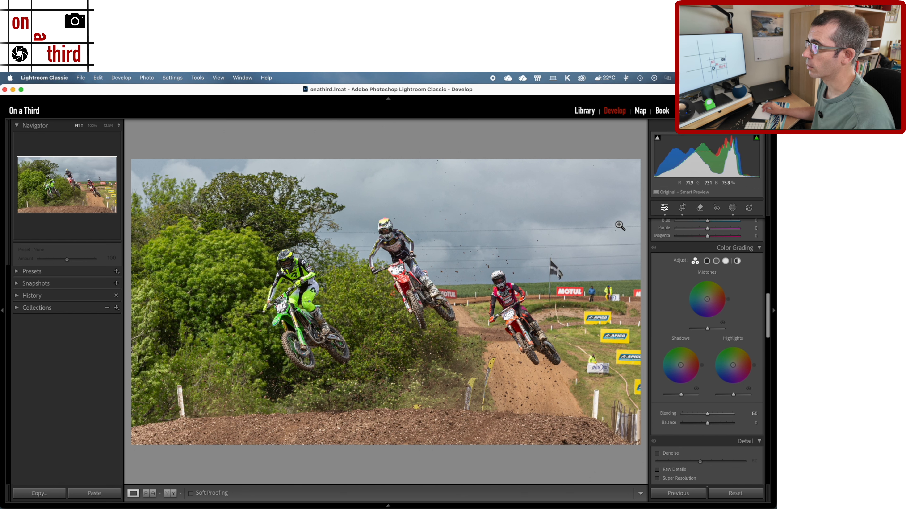
- Open the Remove tool to view its options
left_click(699, 208)
left_click(700, 208)
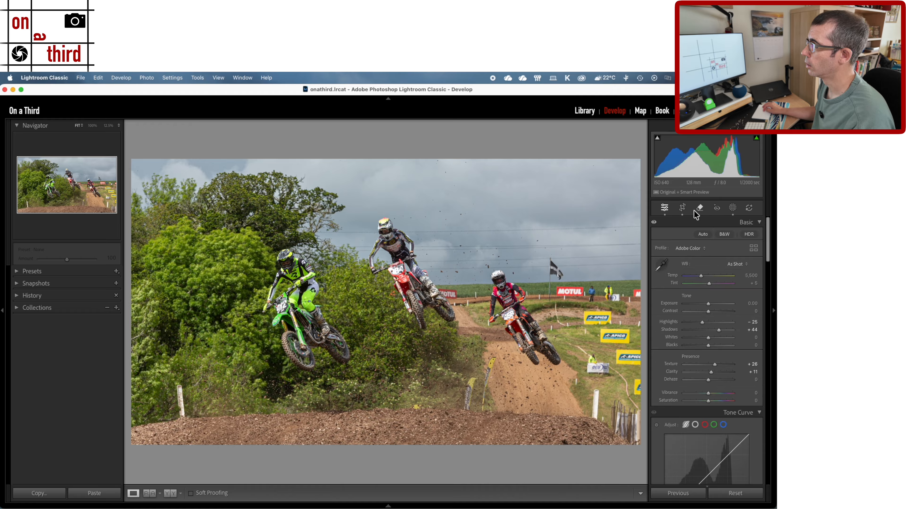
left_click(696, 210)
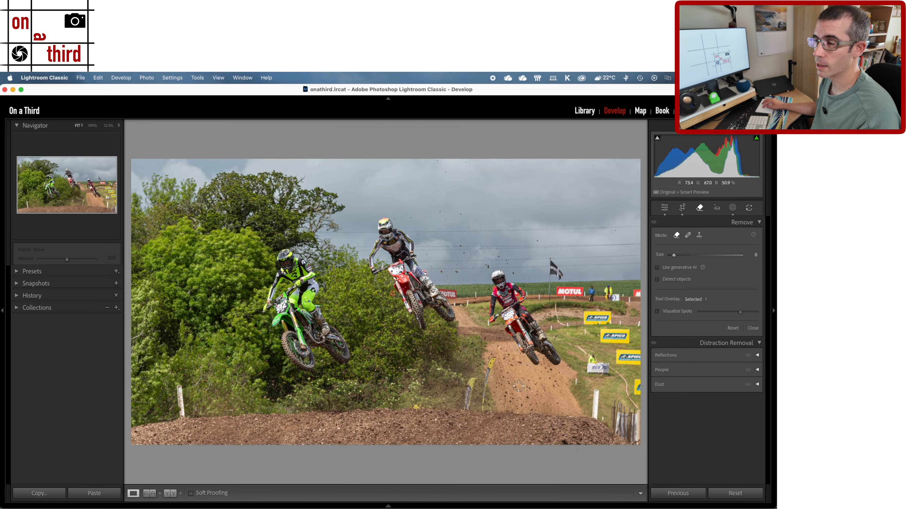
- Open the photo for editing in Adobe Photoshop 2026
right_click(280, 266)
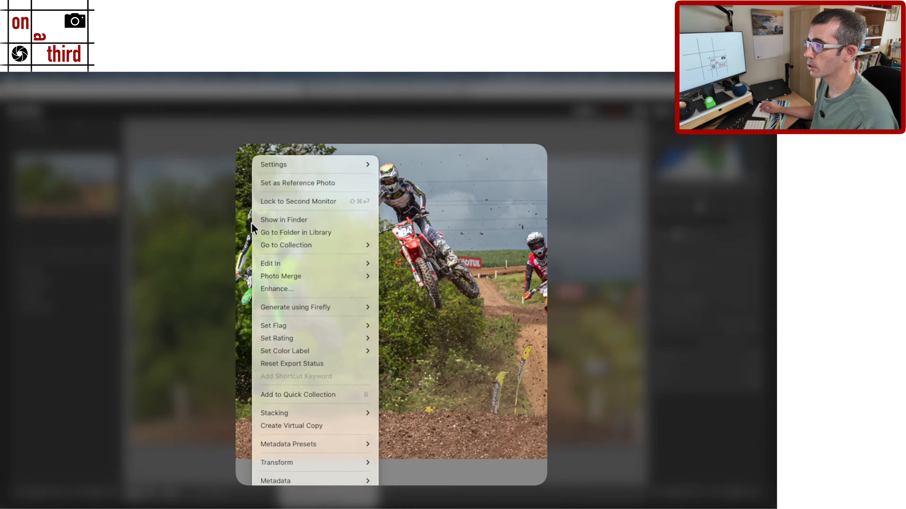
mouse_move(307, 296)
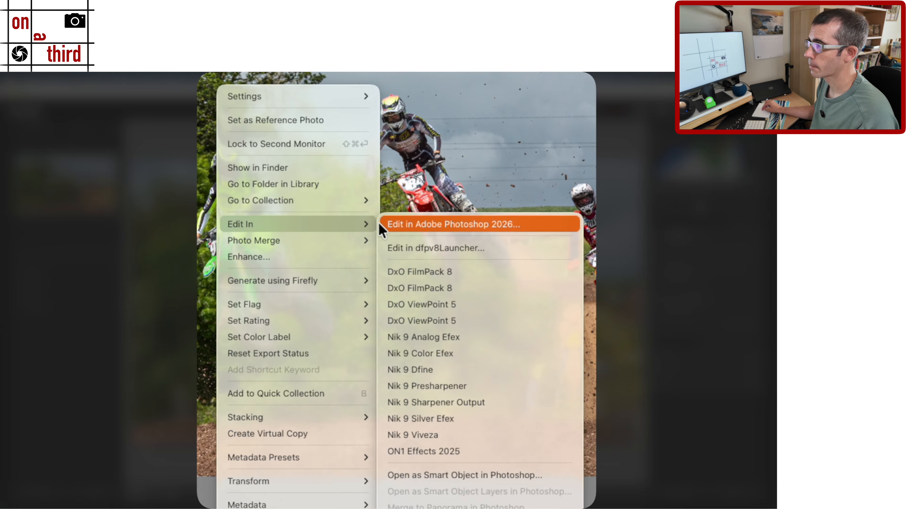
left_click(418, 229)
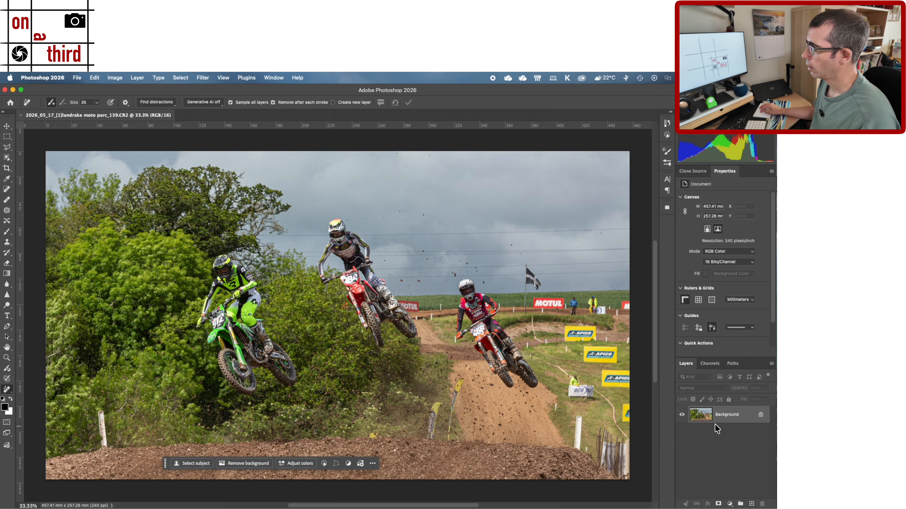
- Convert the Background into a regular layer and duplicate it
double_click(695, 418, "alt")
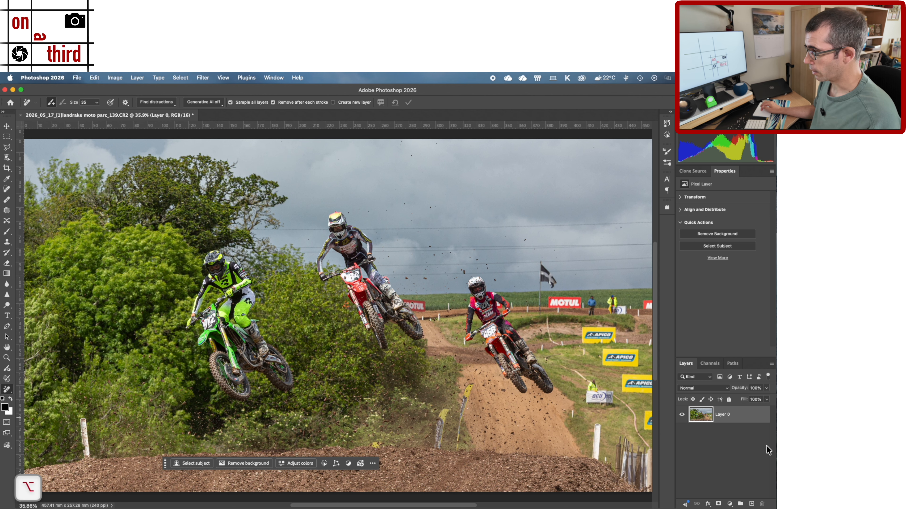
key("super+j")
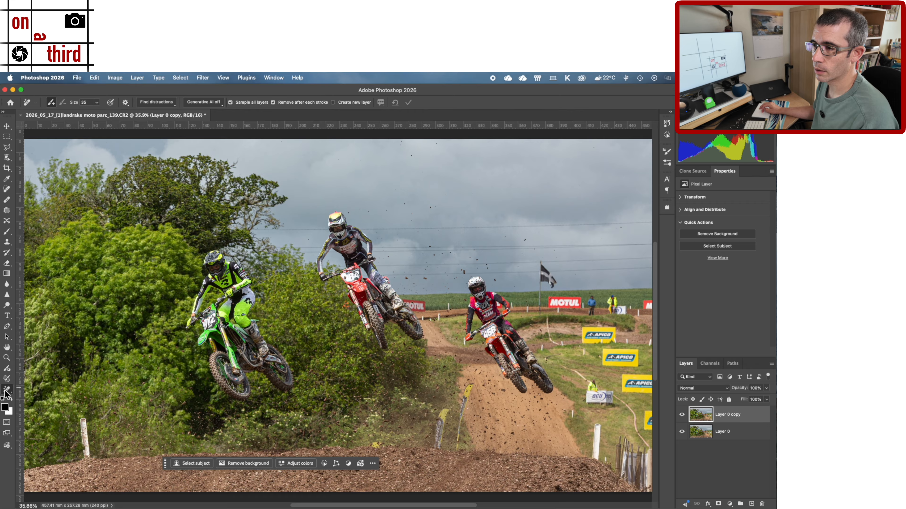
- Activate the Remove tool and set its brush size to 50
key("j")
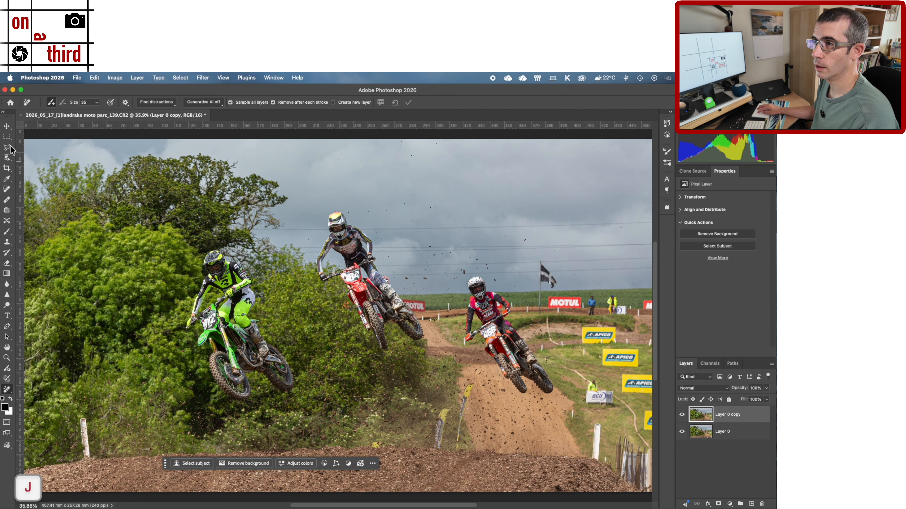
left_click(7, 126)
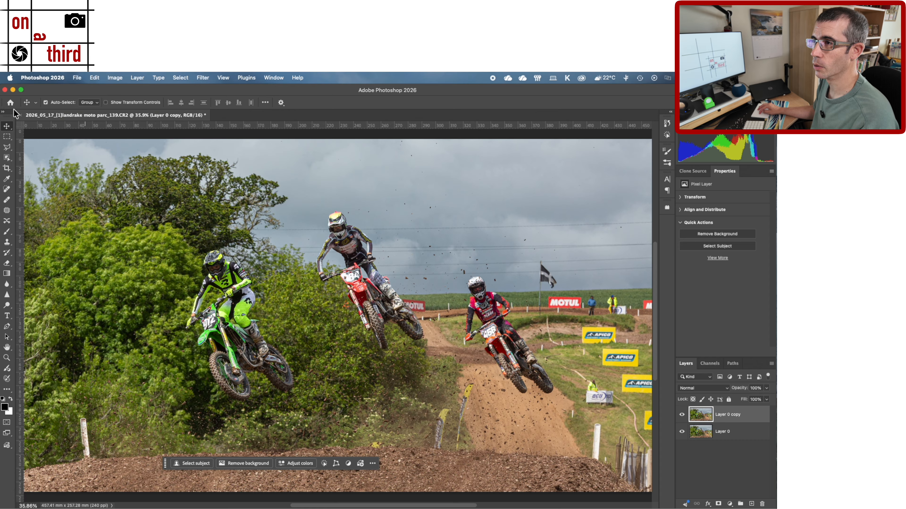
key("j")
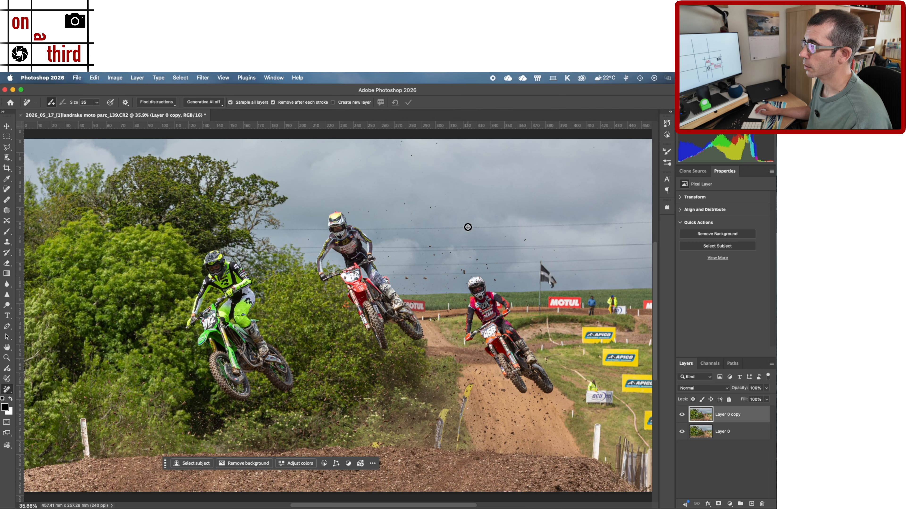
key("bracketright")
key("bracketright")
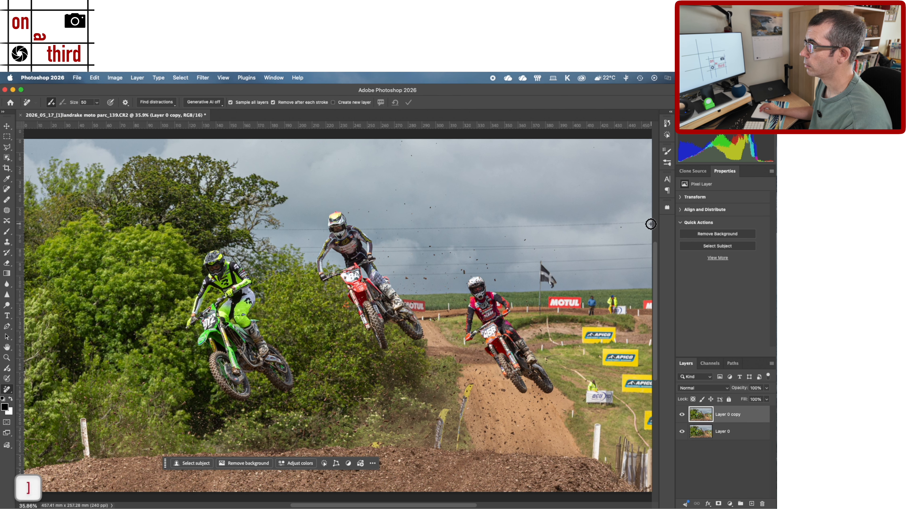
- Try to brush away the uppermost power line at the far right of the sky, and undo the removal
left_click_drag(650, 222, 519, 225)
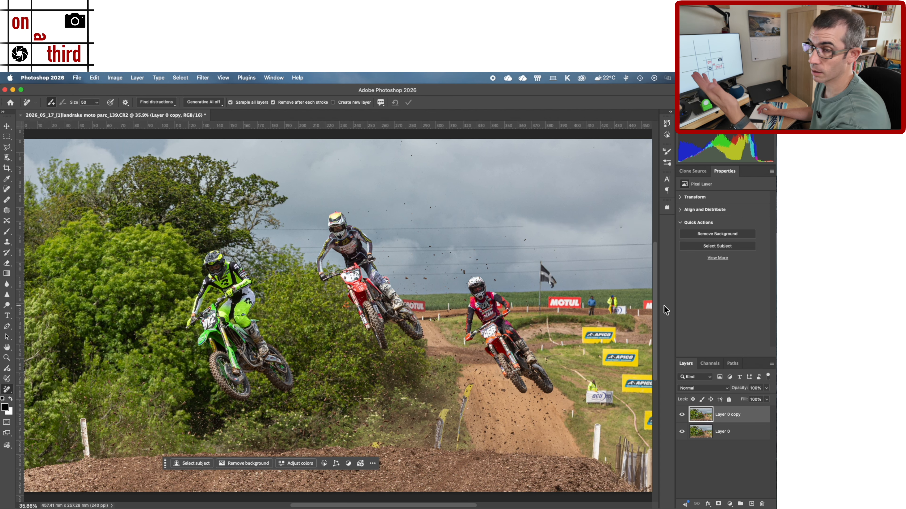
key("super+z")
key("super+z")
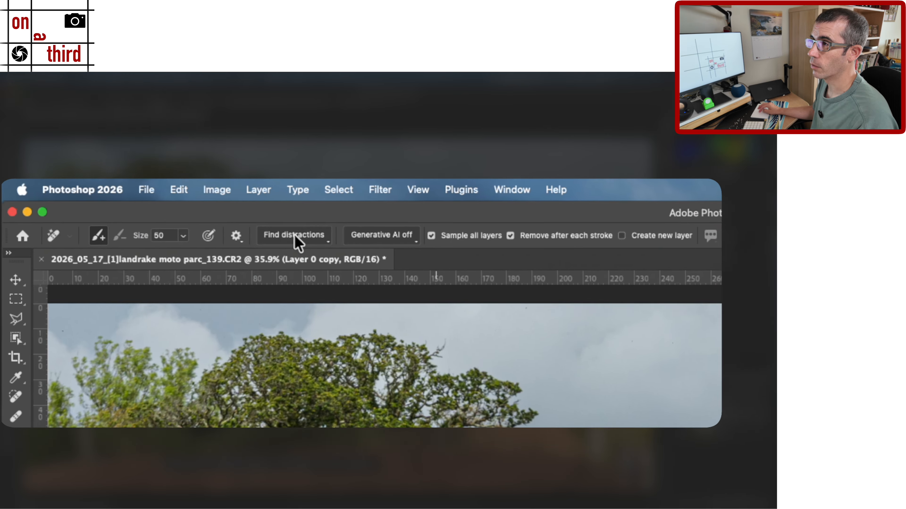
- Examine the Remove tool's distraction-finding options and its generative AI modes
left_click(157, 102)
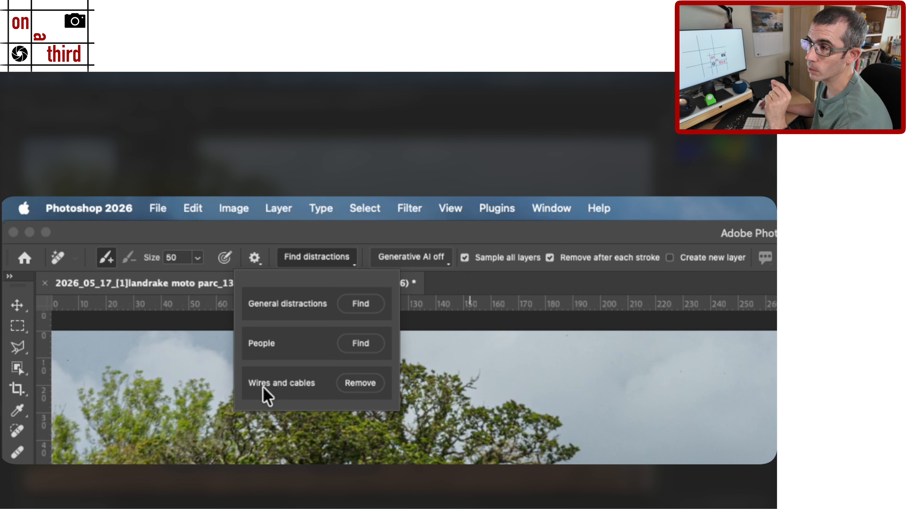
left_click(285, 237)
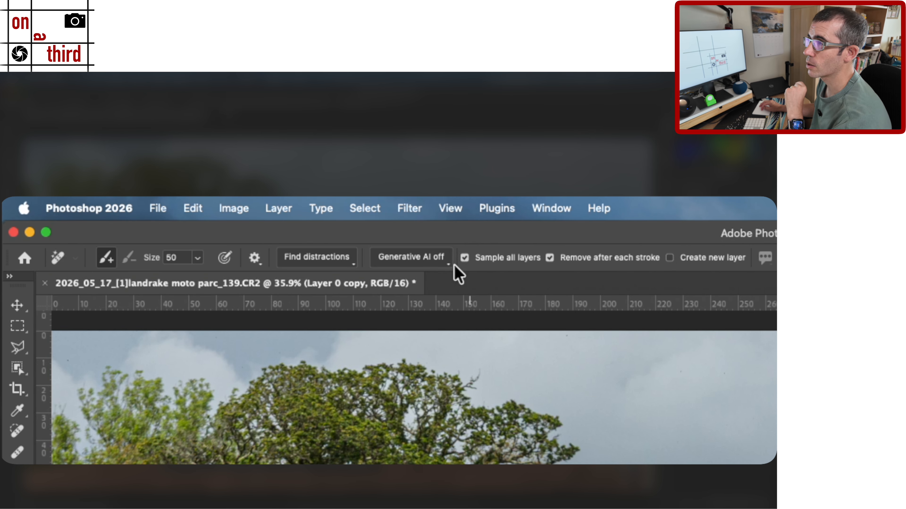
left_click(433, 264)
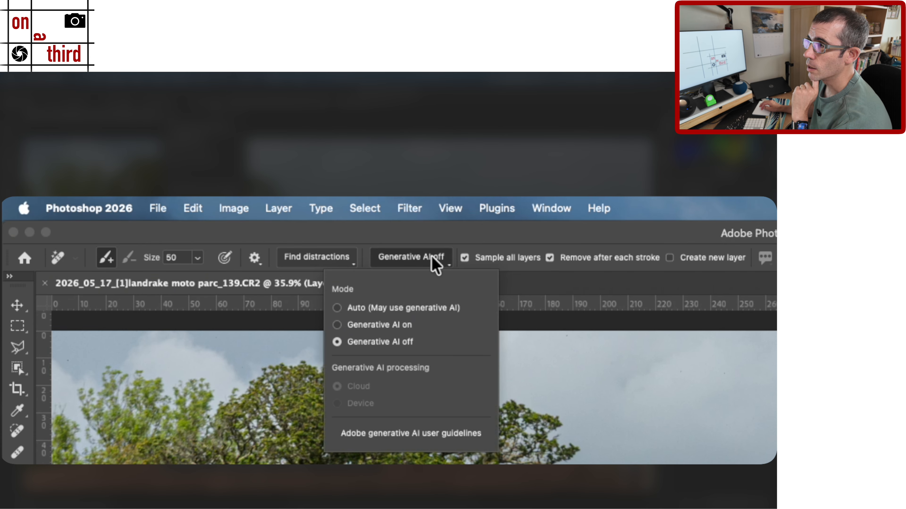
left_click(405, 257)
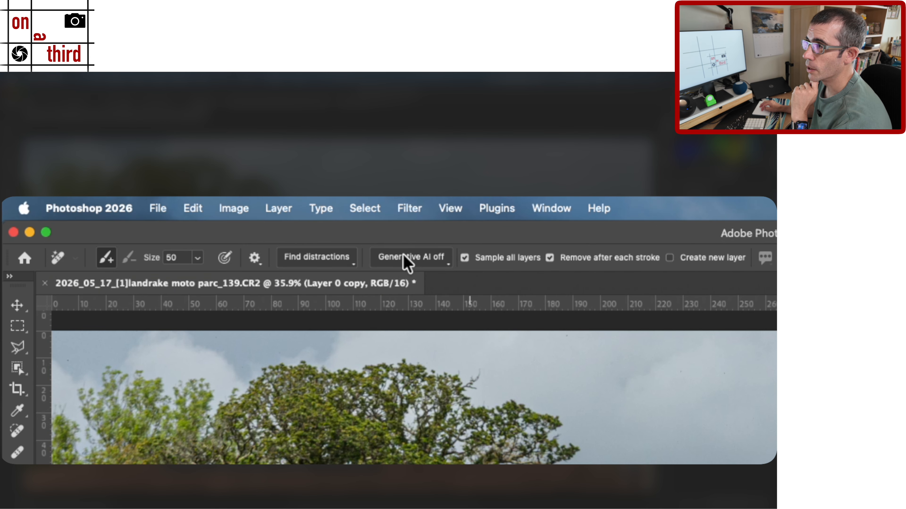
left_click(407, 259)
left_click(405, 258)
left_click(405, 258)
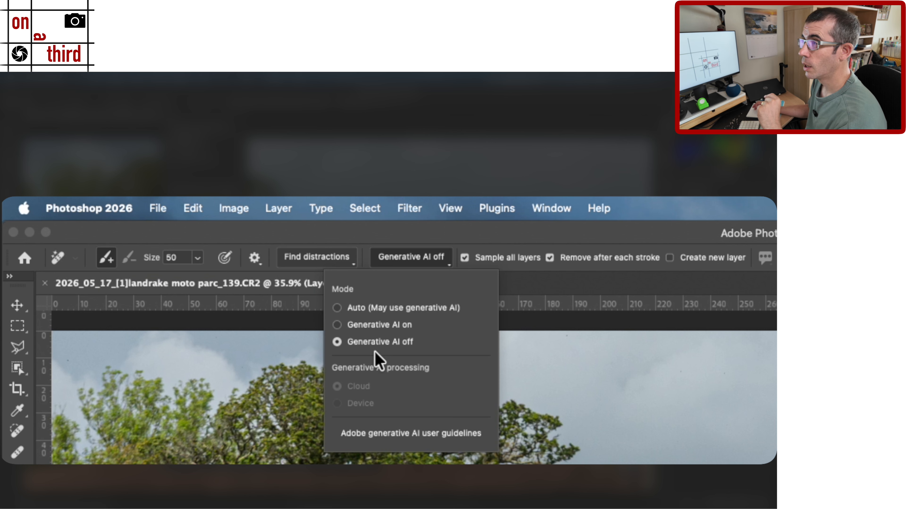
left_click(390, 250)
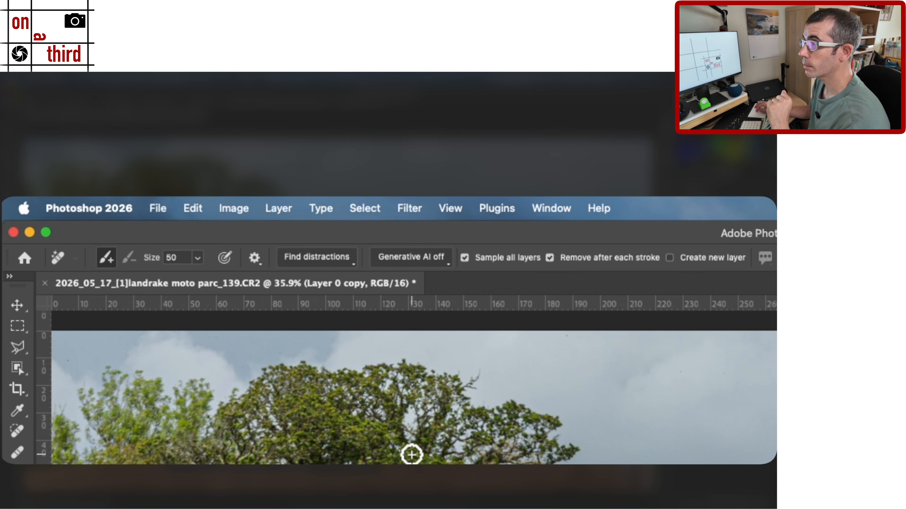
- Remove the wires and cables from the duplicate layer automatically, with generative AI off
left_click(301, 260)
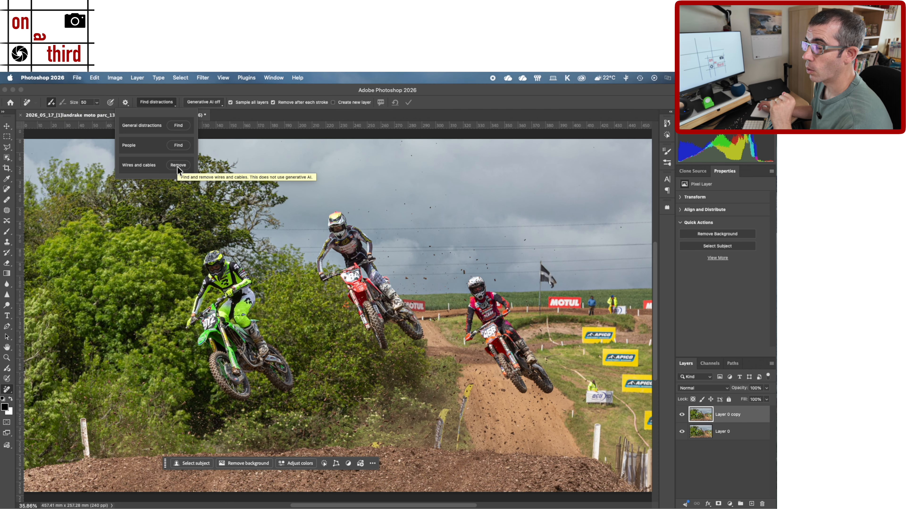
left_click(178, 166)
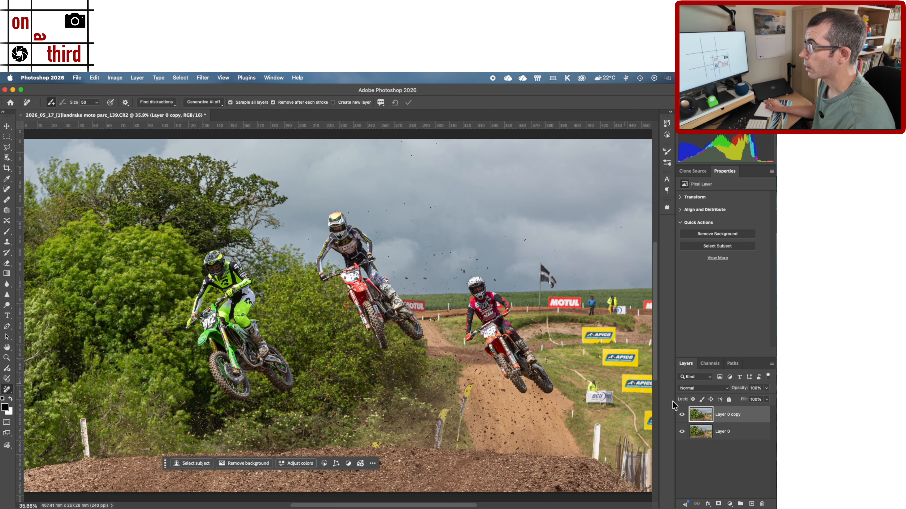
- Compare the whole photo with and without the cable removal by toggling the duplicate layer's visibility
left_click(682, 416)
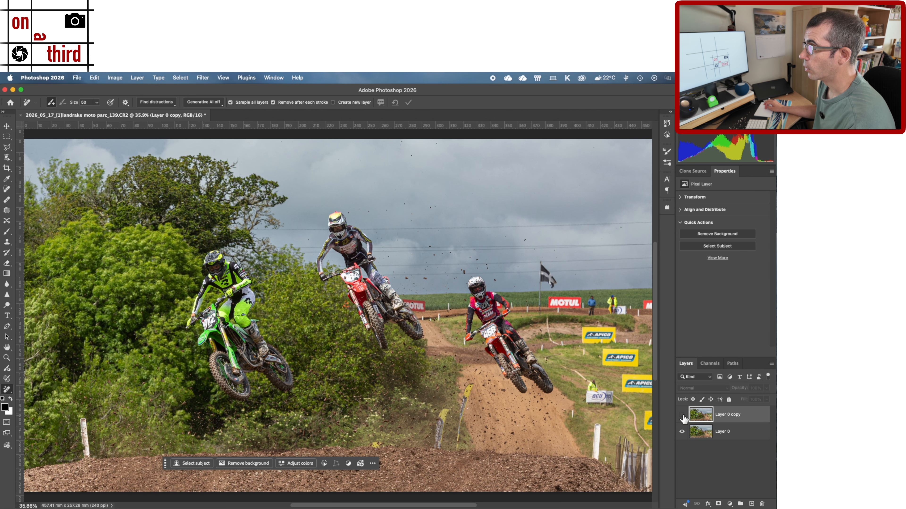
left_click(682, 416)
left_click(682, 417)
left_click(682, 417)
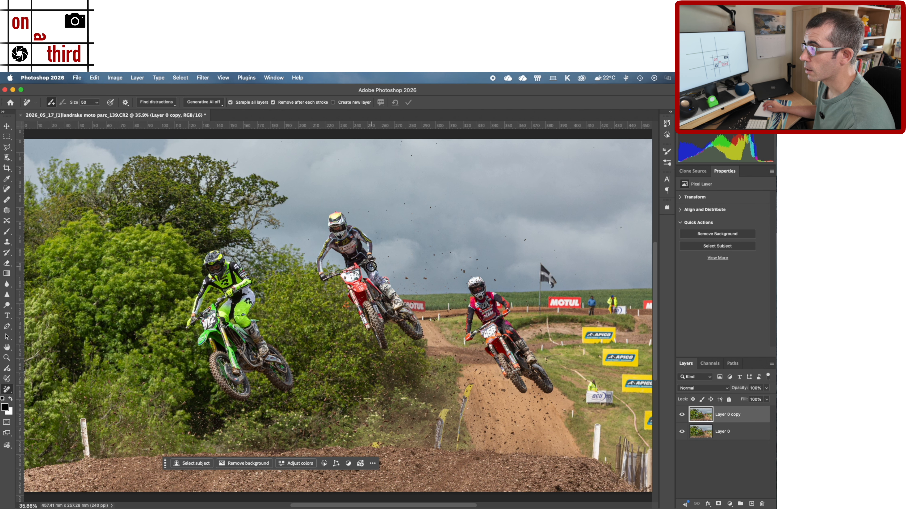
- Inspect the middle rider at 200% and compare his jersey and helmet on the duplicate layer with the original layer
key("super+equal")
key("super+equal")
key("super+equal")
key("super+equal")
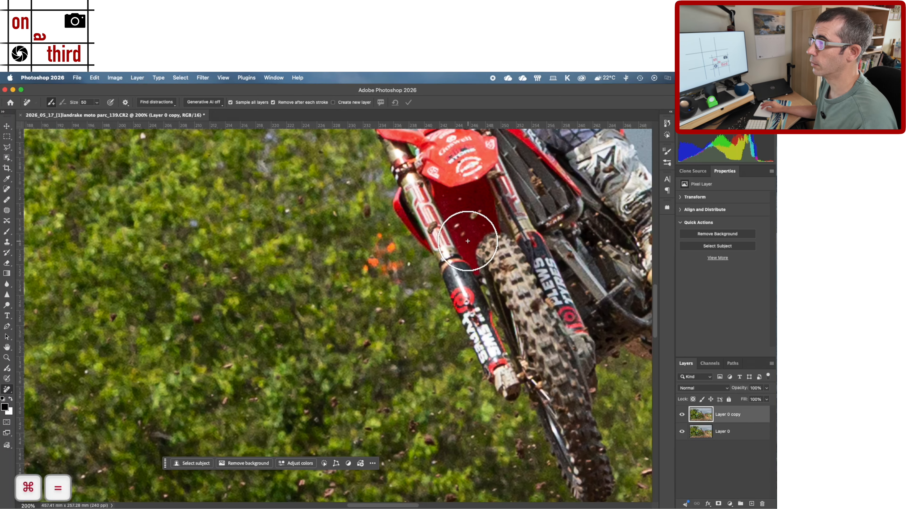
left_click_drag(465, 232, 419, 508)
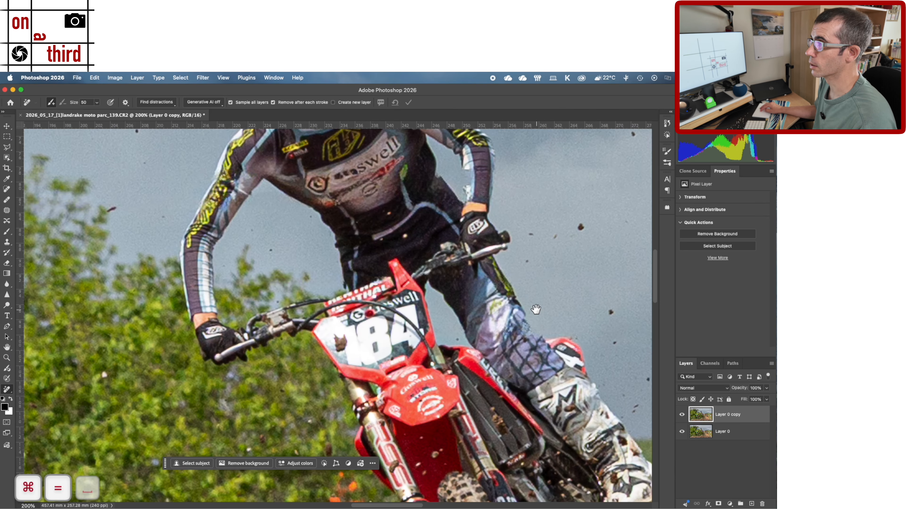
left_click_drag(537, 311, 477, 470)
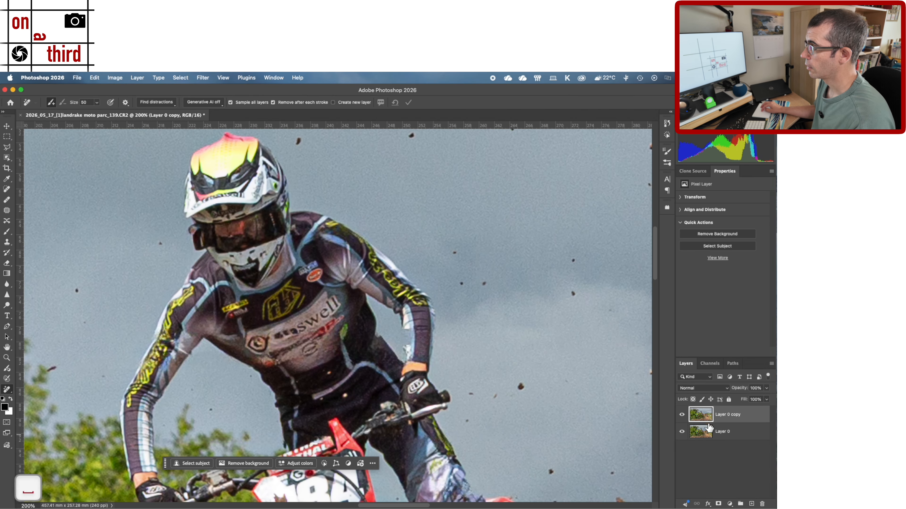
left_click(682, 415)
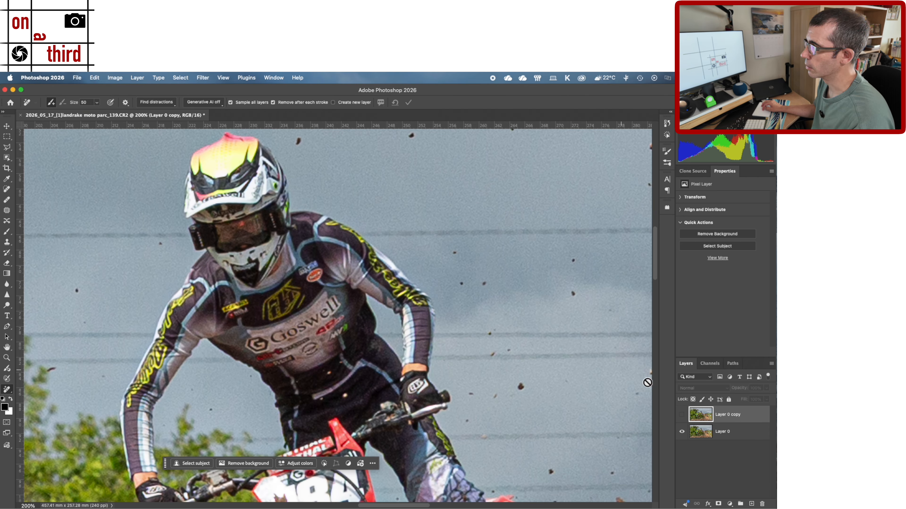
left_click(682, 415)
left_click(681, 415)
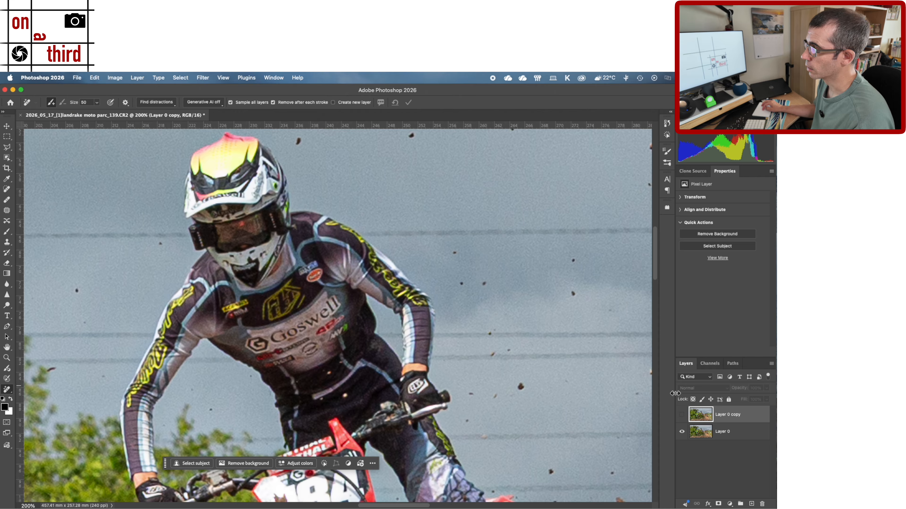
left_click(682, 415)
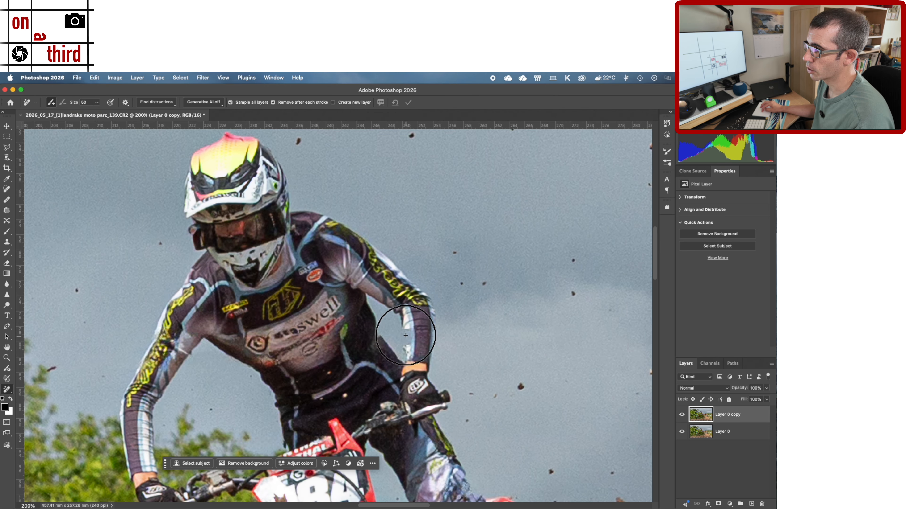
left_click(681, 415)
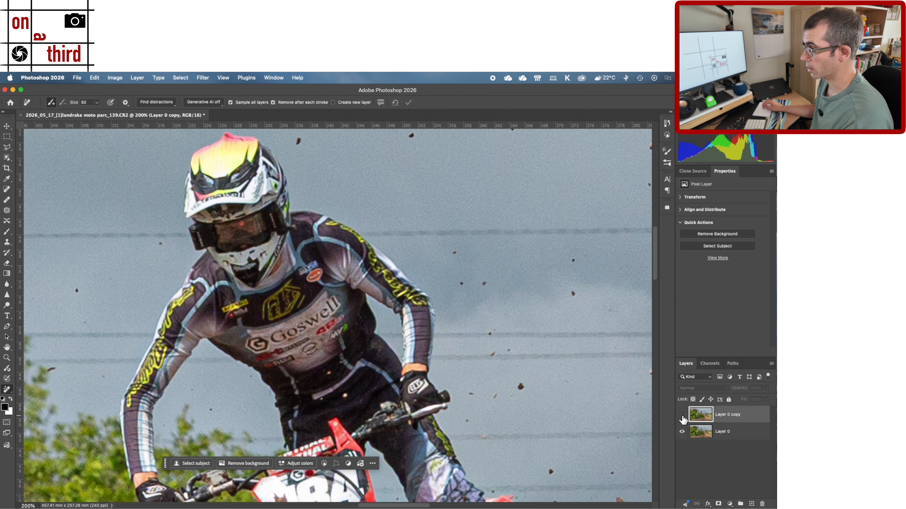
left_click(682, 416)
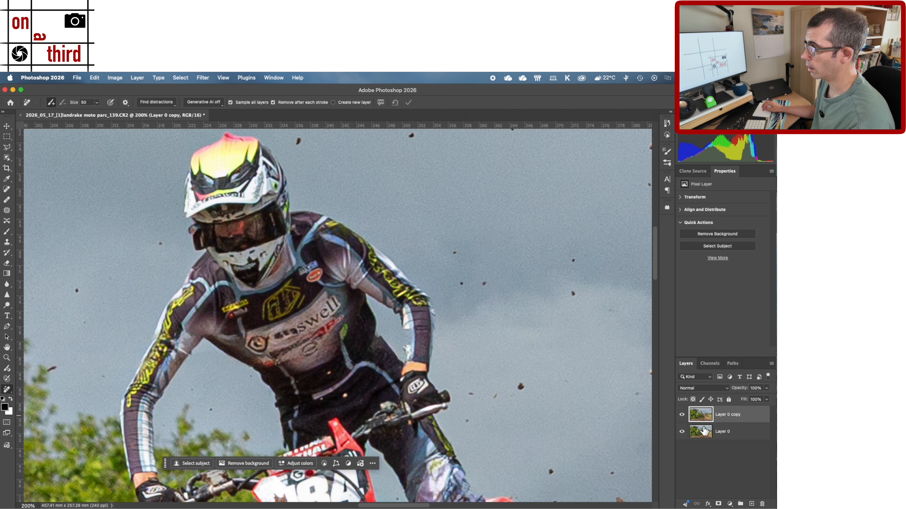
- Compare the duplicate and original layers again at 66.67%, with all three riders in view
left_click(682, 415)
key("super+minus")
key("super+minus")
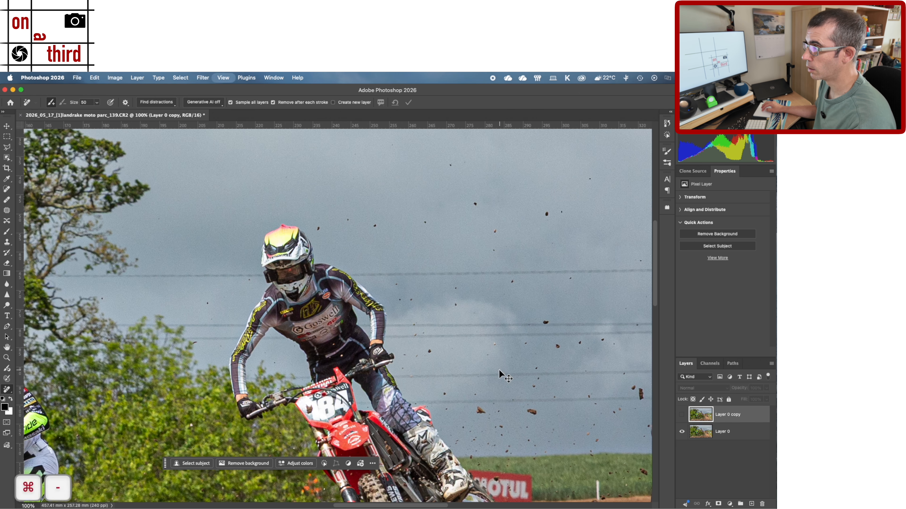
scroll(467, 386, "down", 1)
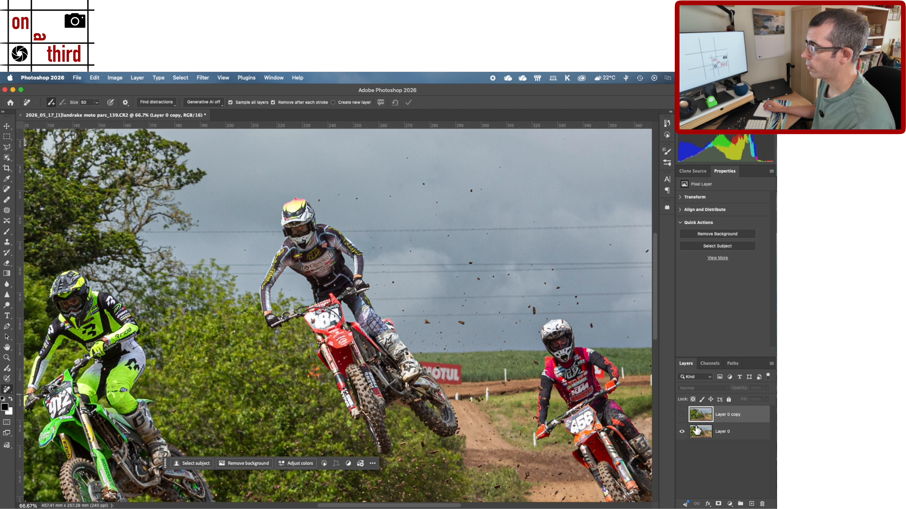
left_click(682, 416)
left_click(682, 415)
left_click(682, 415)
- Hide the duplicate layer and select the middle rider and his motorcycle on Layer 0 with the Object Selection tool
left_click(681, 416)
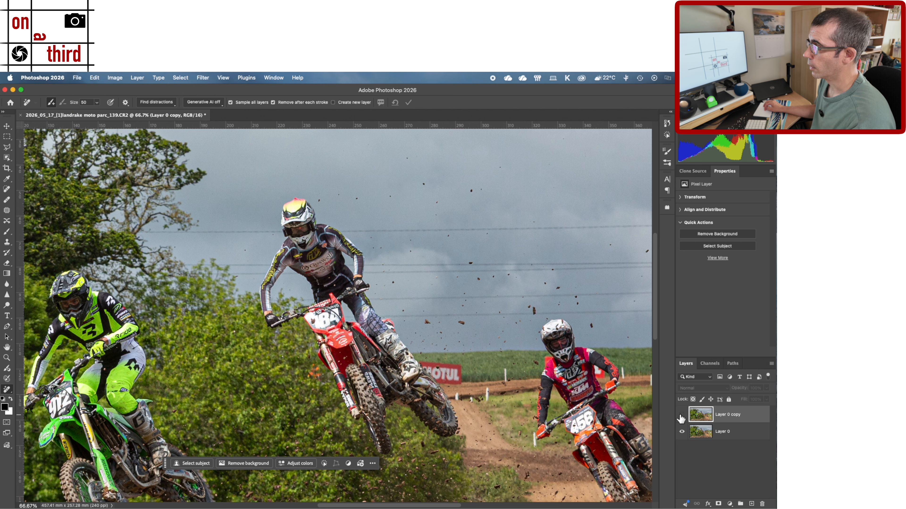
left_click(699, 434)
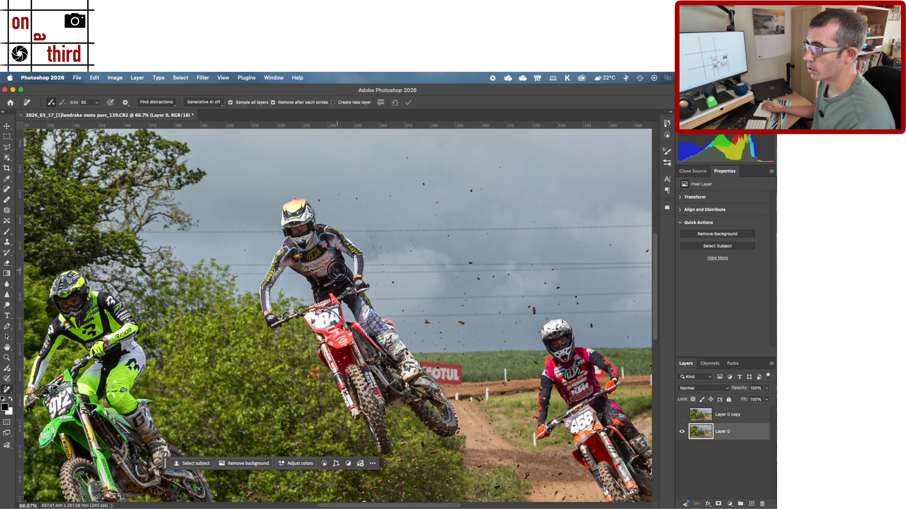
left_click(6, 163)
right_click(6, 163)
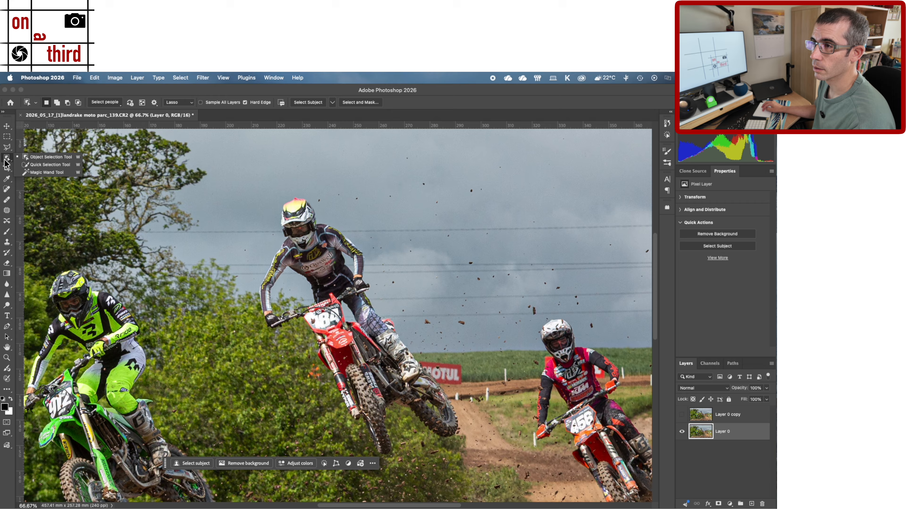
left_click(6, 163)
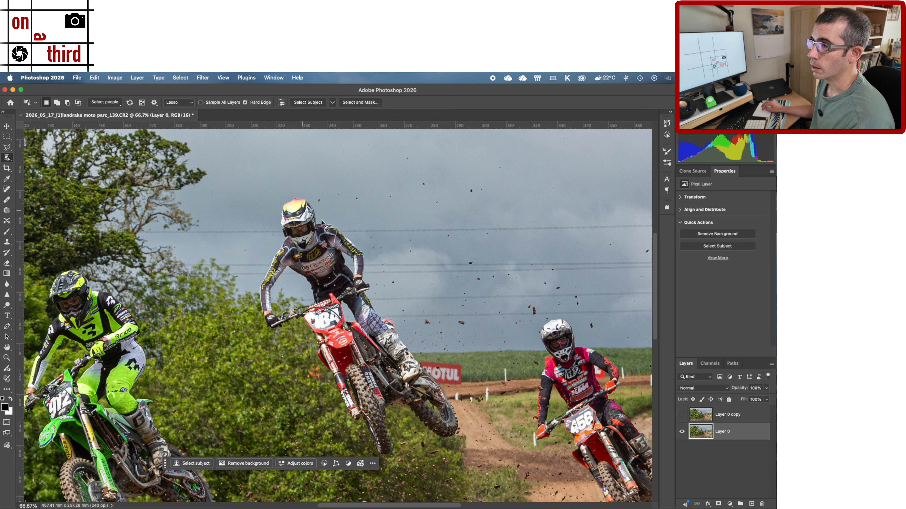
mouse_move(324, 214)
left_mouse_down()
mouse_move(283, 194)
mouse_move(263, 216)
mouse_move(269, 246)
mouse_move(250, 309)
mouse_move(306, 359)
mouse_move(326, 409)
mouse_move(345, 428)
mouse_move(408, 460)
mouse_move(461, 450)
mouse_move(421, 354)
left_mouse_up()
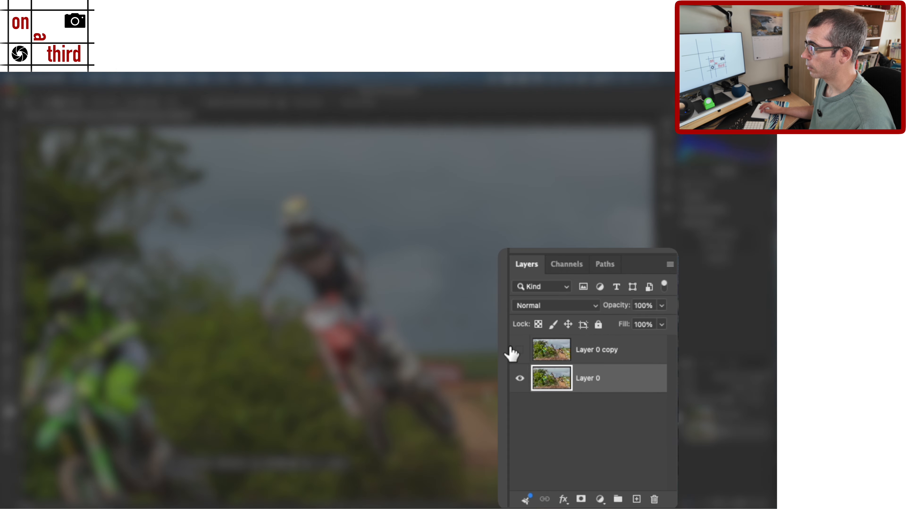
- Show the duplicate layer, give it a layer mask from the rider selection and invert that mask
left_click(516, 350)
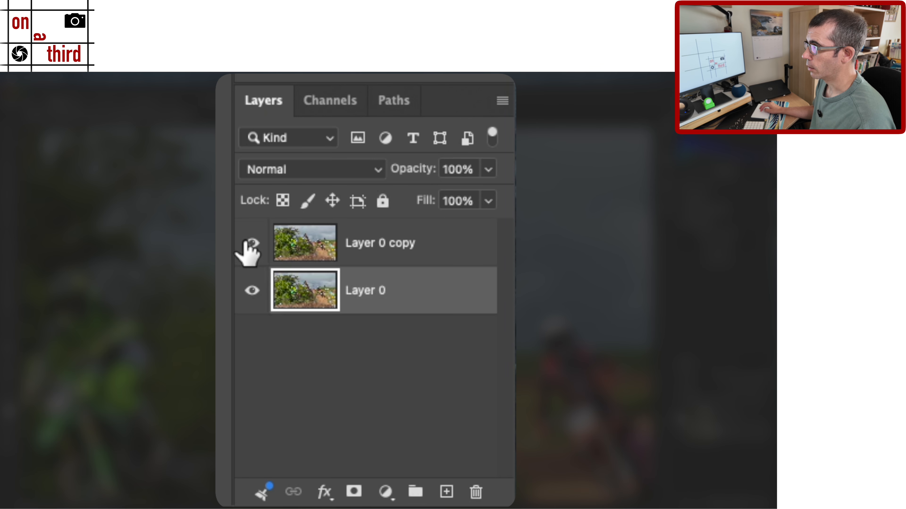
left_click(289, 255)
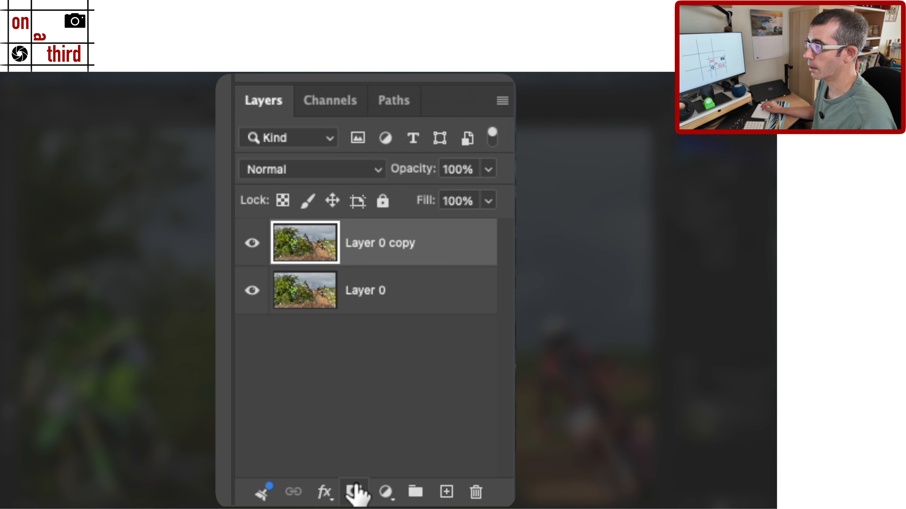
left_click(356, 492, "alt")
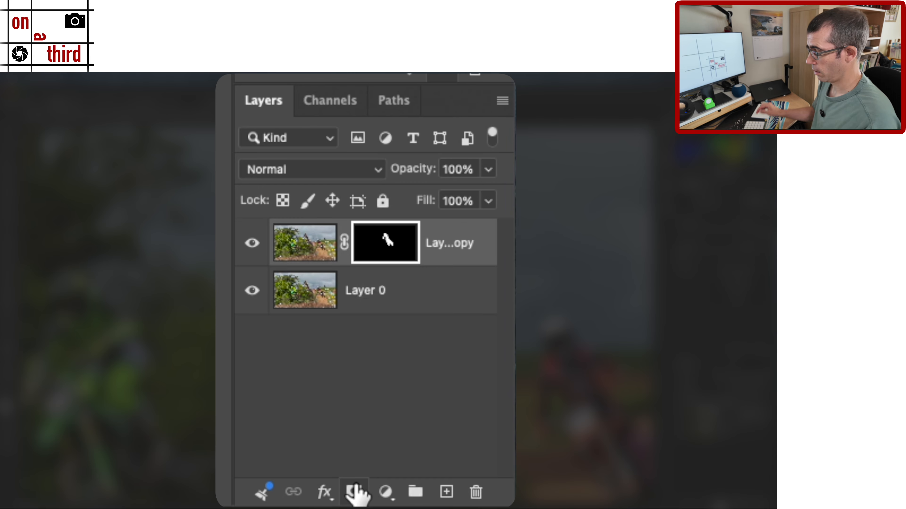
key("ctrl+i")
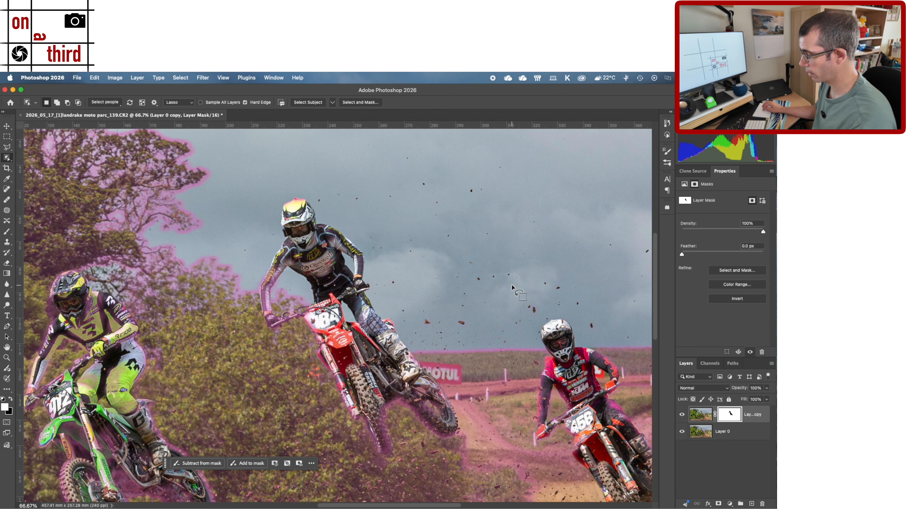
- Switch to the Move tool and compare the middle rider on the masked duplicate layer with the original at 200%
key("super+equal")
key("super+equal")
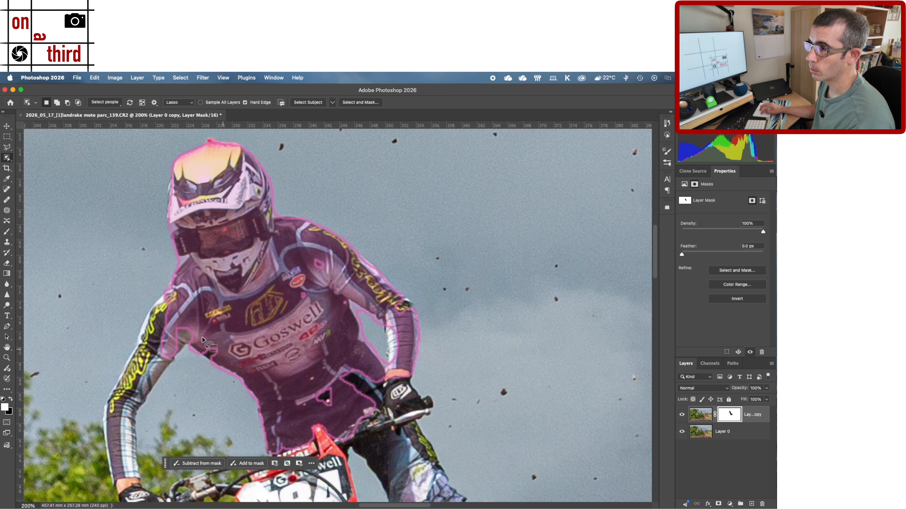
left_click(6, 126)
left_click(264, 369)
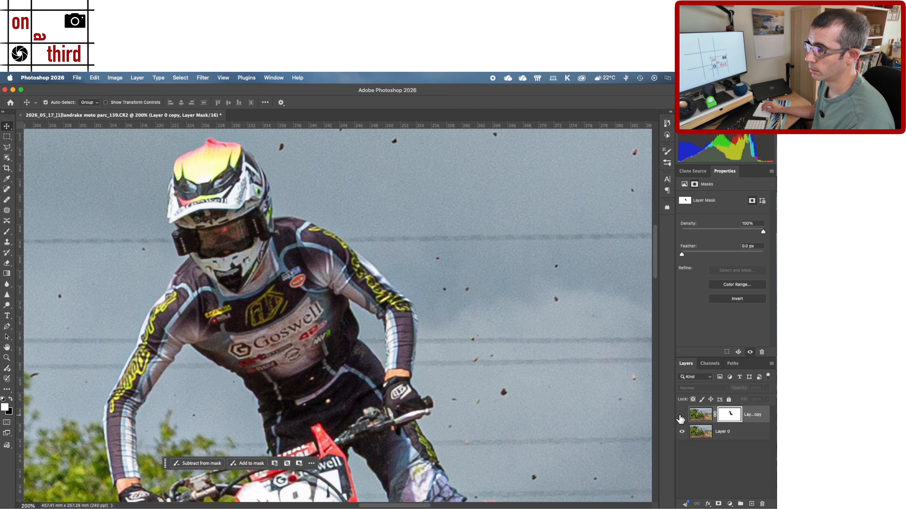
scroll(428, 365, "down", 2)
left_click(417, 364)
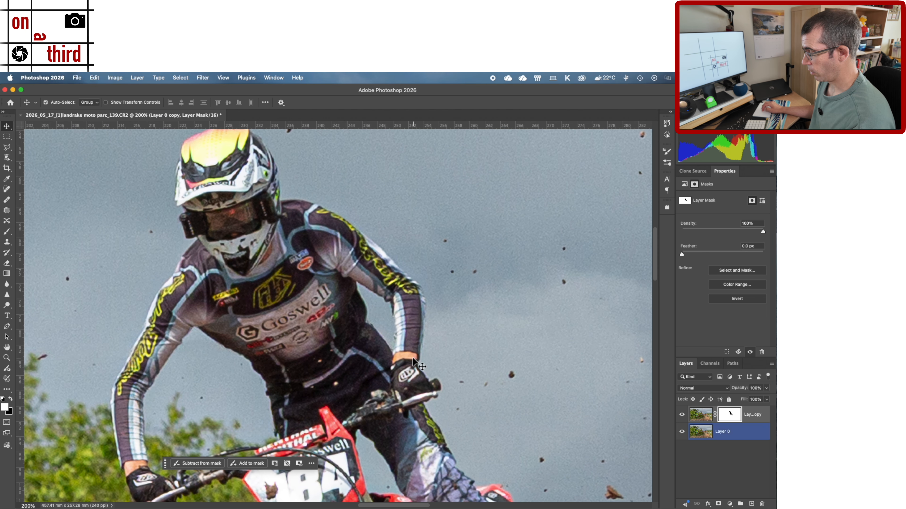
- Compare the power-line removal on the masked duplicate layer with Layer 0 at 50%, with all three riders in view
key("super+minus")
key("super+minus")
key("super+minus")
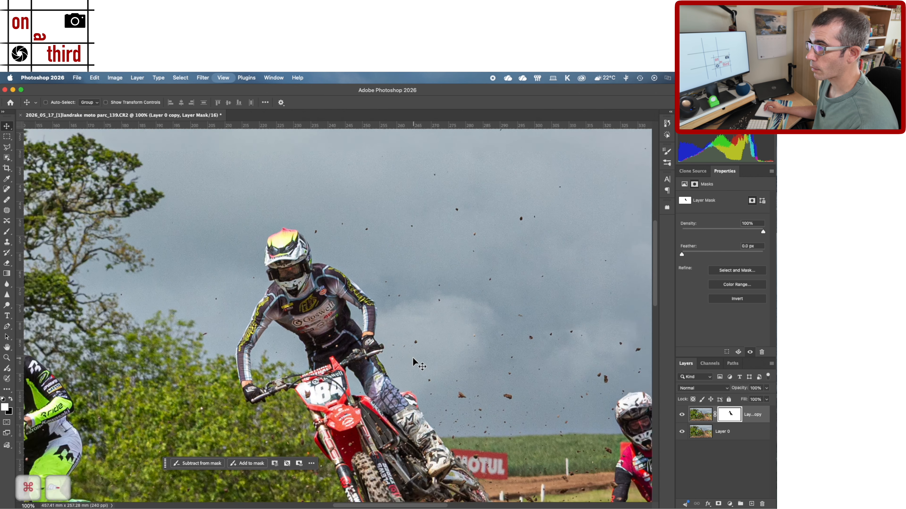
scroll(413, 364, "down", 5)
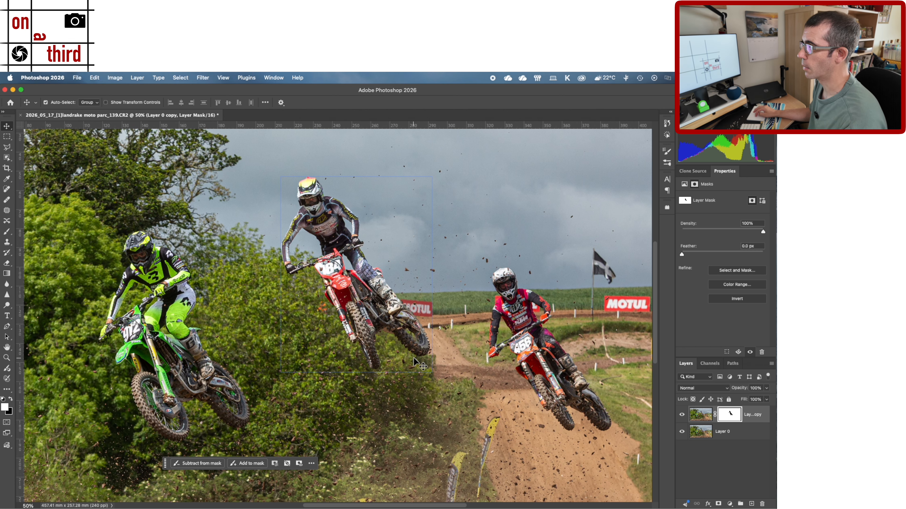
left_click(681, 414)
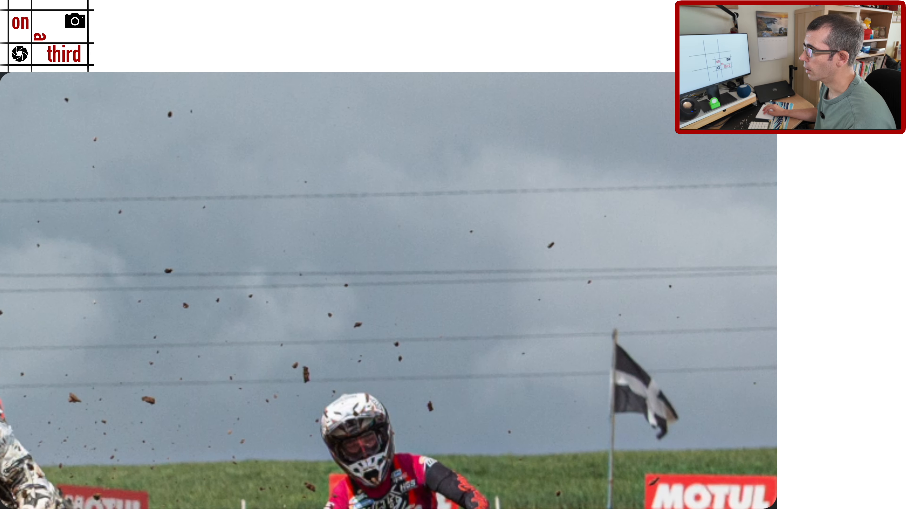
left_click(682, 415)
left_click(682, 415)
left_click(681, 415)
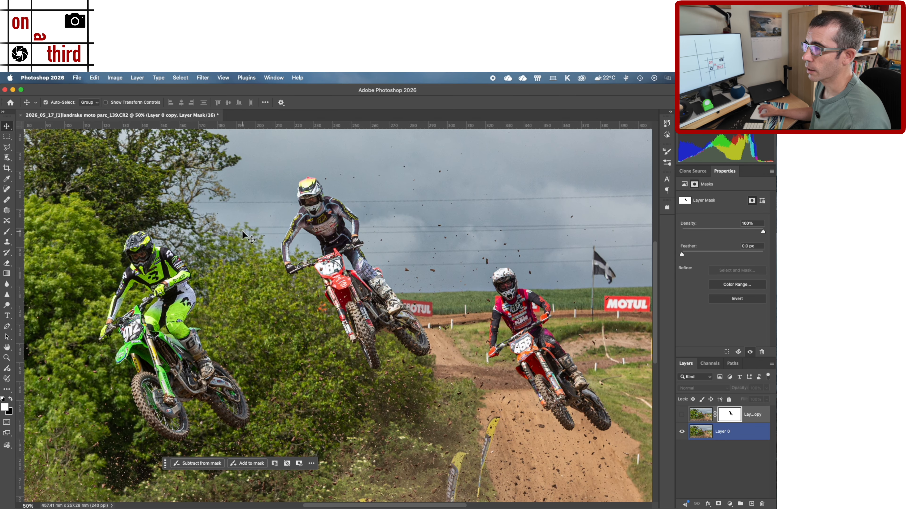
- Compare the masked duplicate layer with Layer 0 at 100% around the green rider and the middle rider
scroll(243, 232, "up", 2)
key("space")
left_click_drag(242, 232, 307, 262)
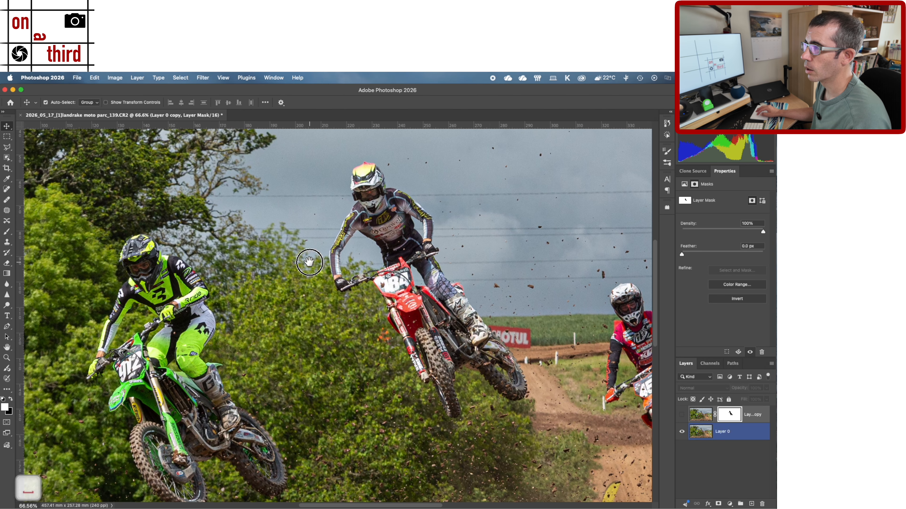
left_click_drag(259, 245, 301, 273)
key("super+equal")
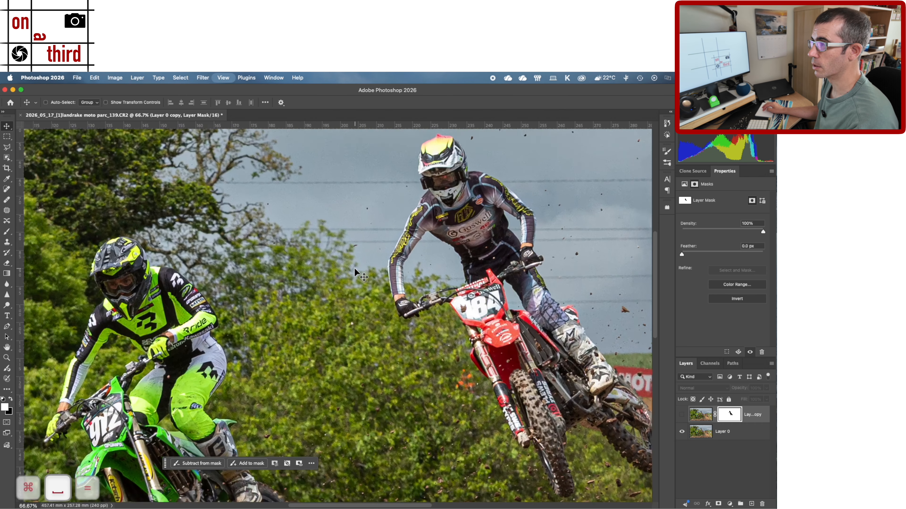
left_click(678, 414)
left_click(678, 414)
left_click(678, 414)
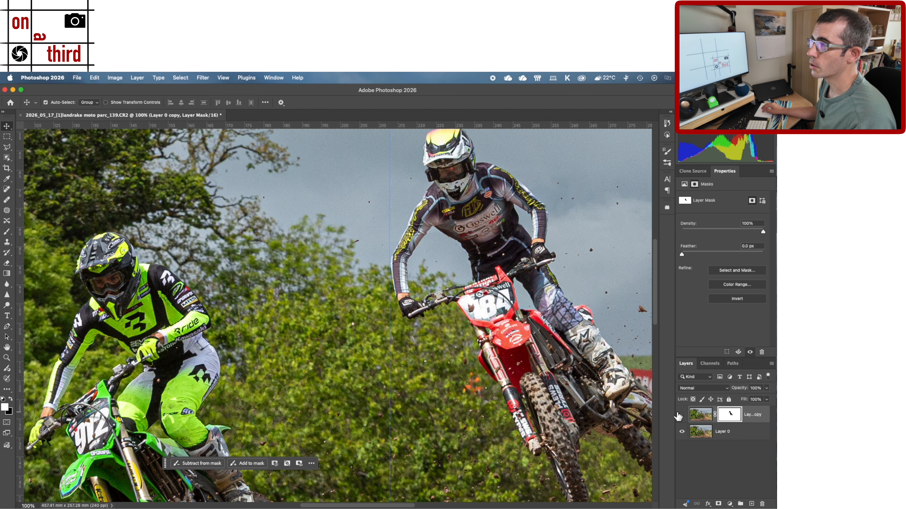
left_click(678, 414)
left_click(678, 414)
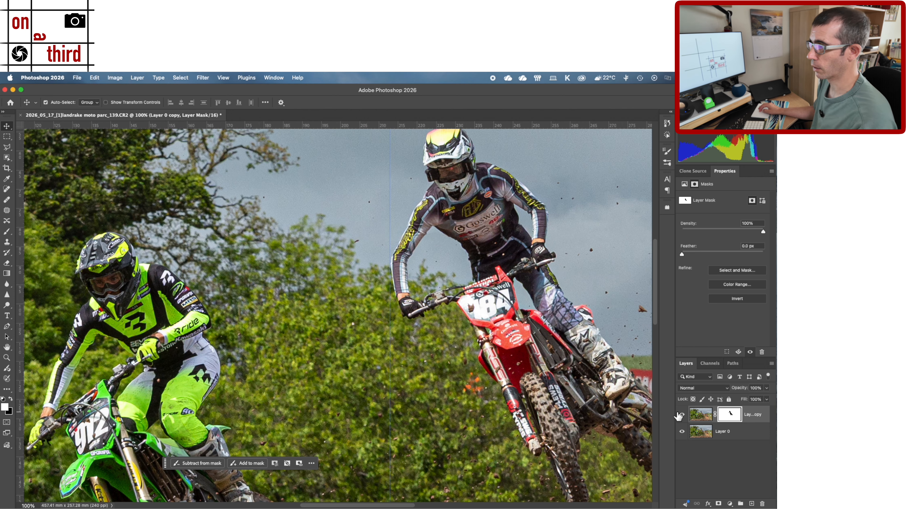
- Fit the whole photo in view, save the layered file and close the document
key("super+minus")
key("super+minus")
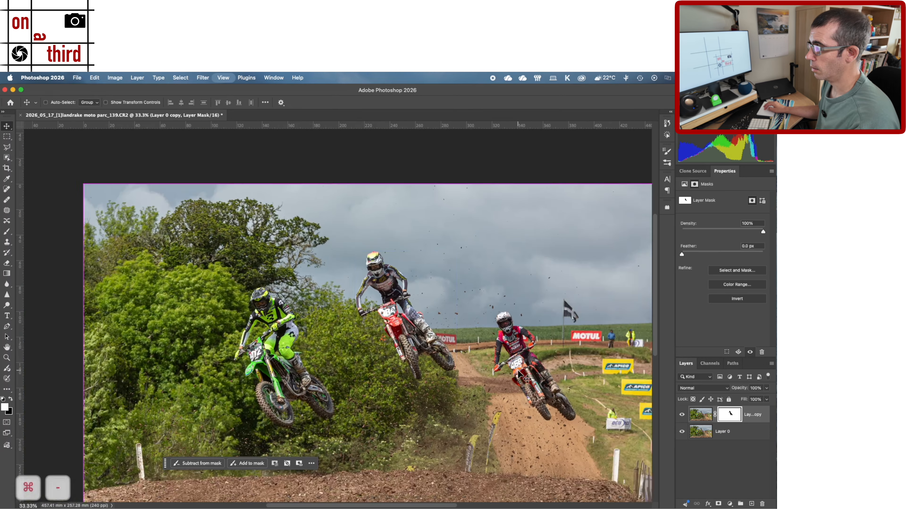
key("super+0")
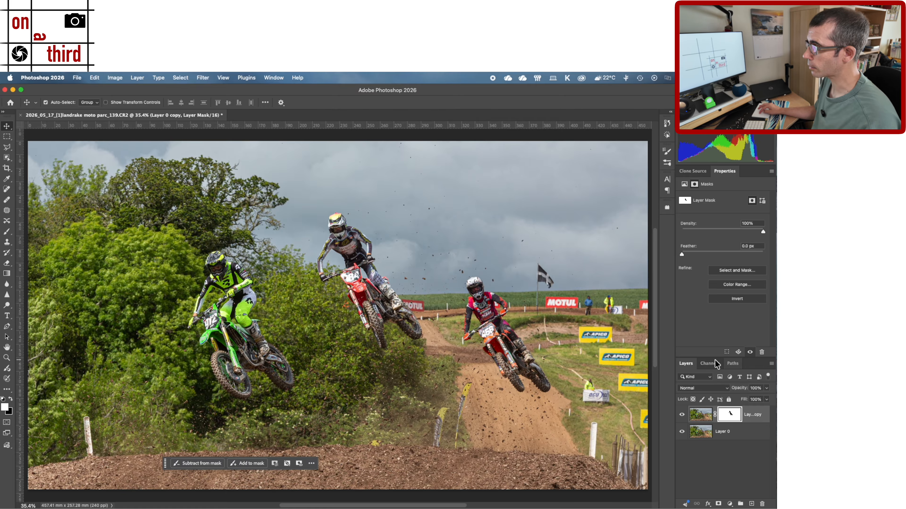
key("super")
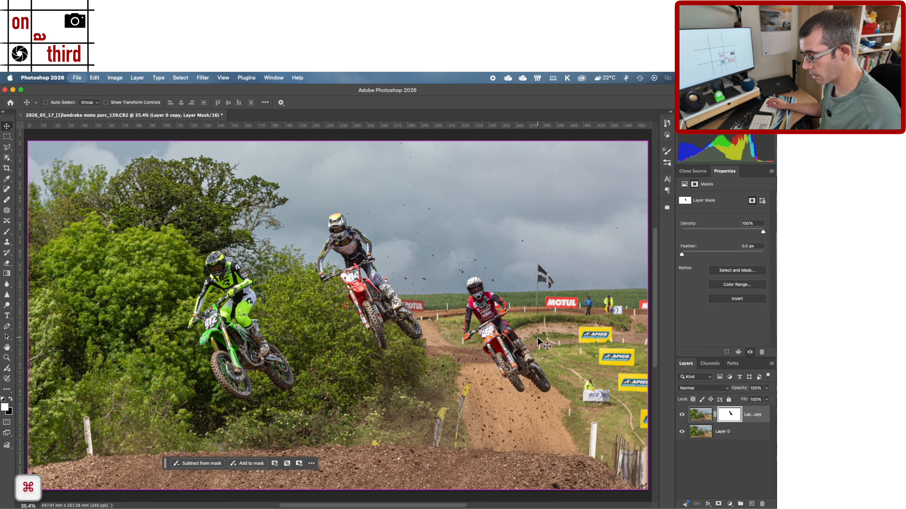
key("super+s")
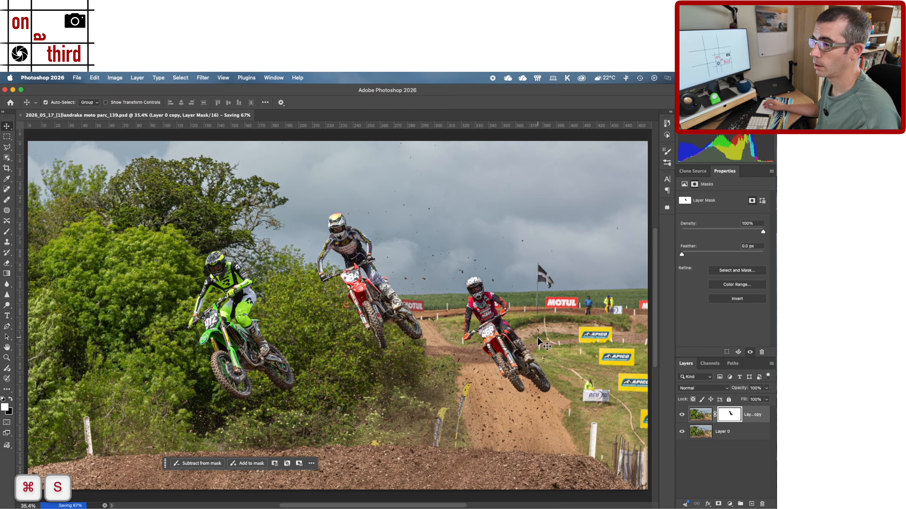
key("super+w")
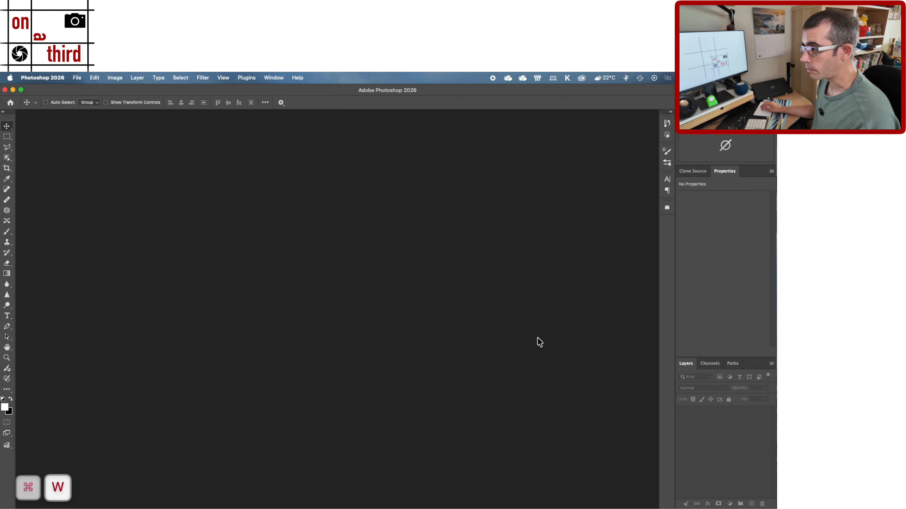
- Quit Photoshop, switch to Lightroom Classic and show the edited photo in the Library module
key("super")
key("super+q")
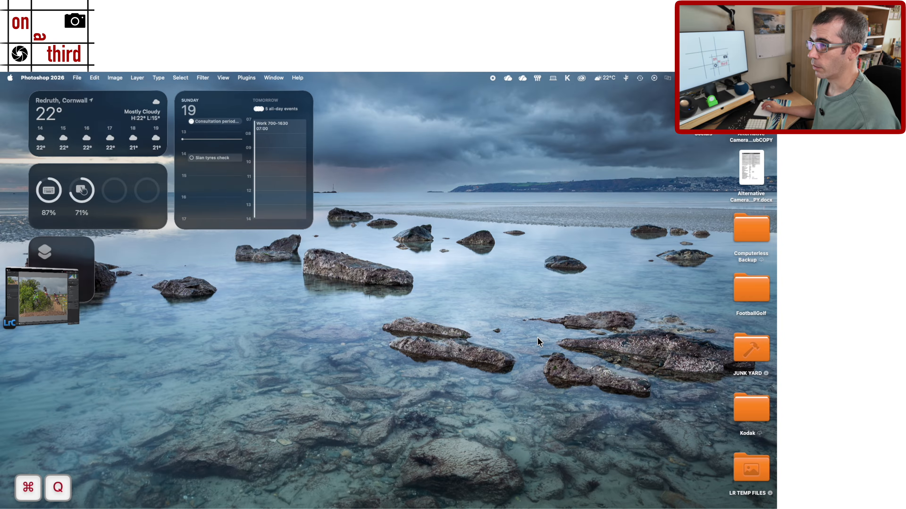
left_click(39, 296)
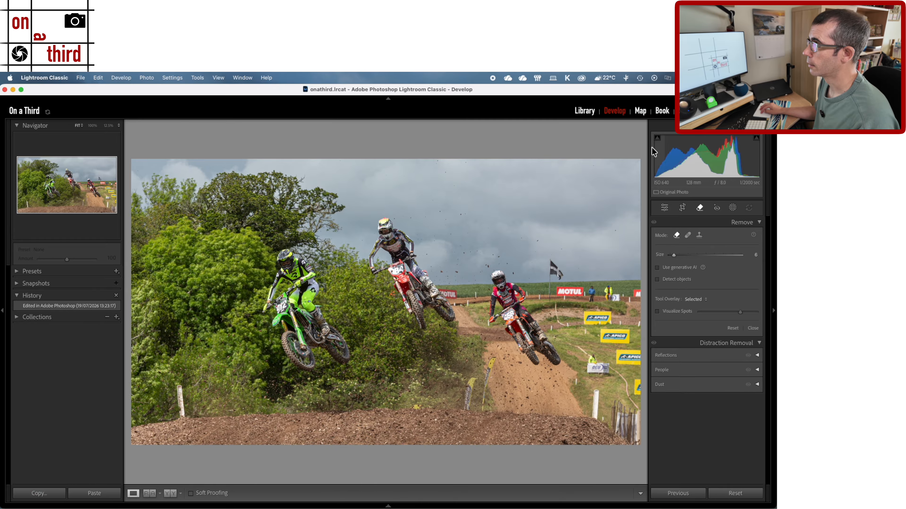
left_click(580, 111)
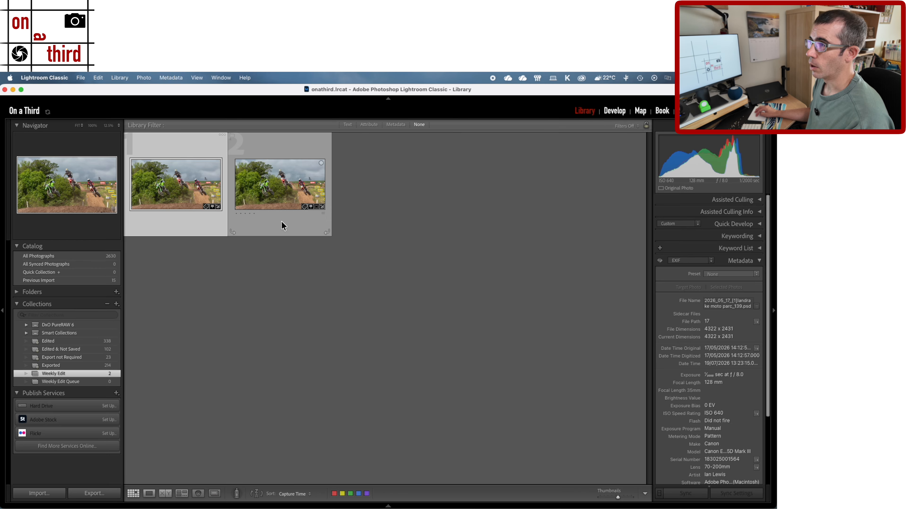